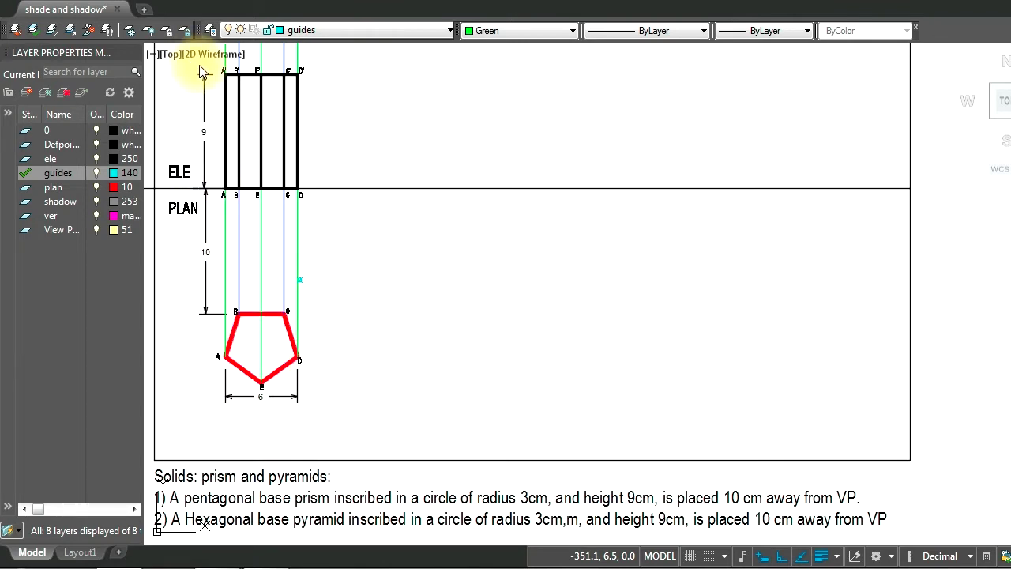
Step: Draw a 45° light ray rising up-right from plan corner C
left_click(504, 371)
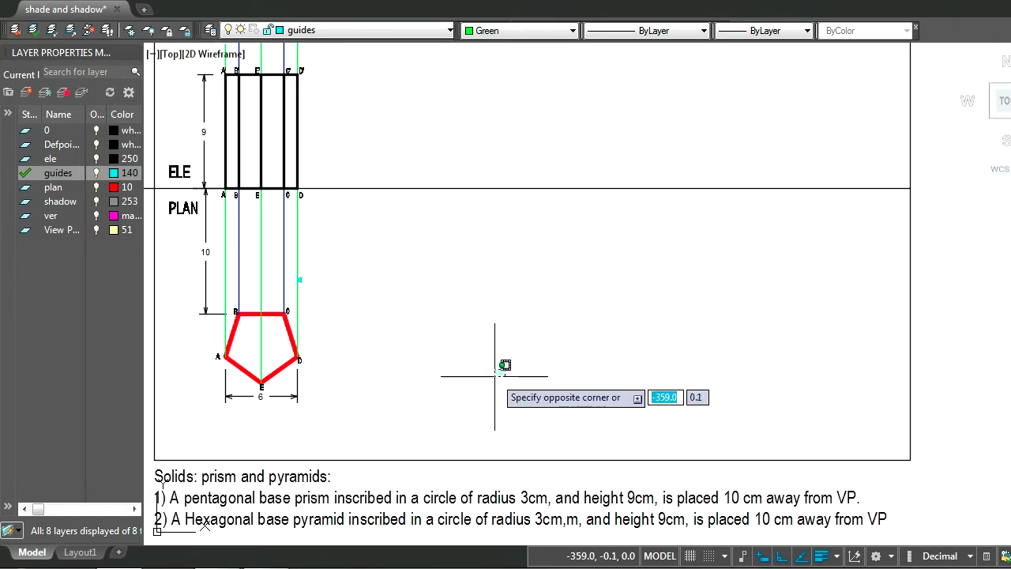
key("Escape")
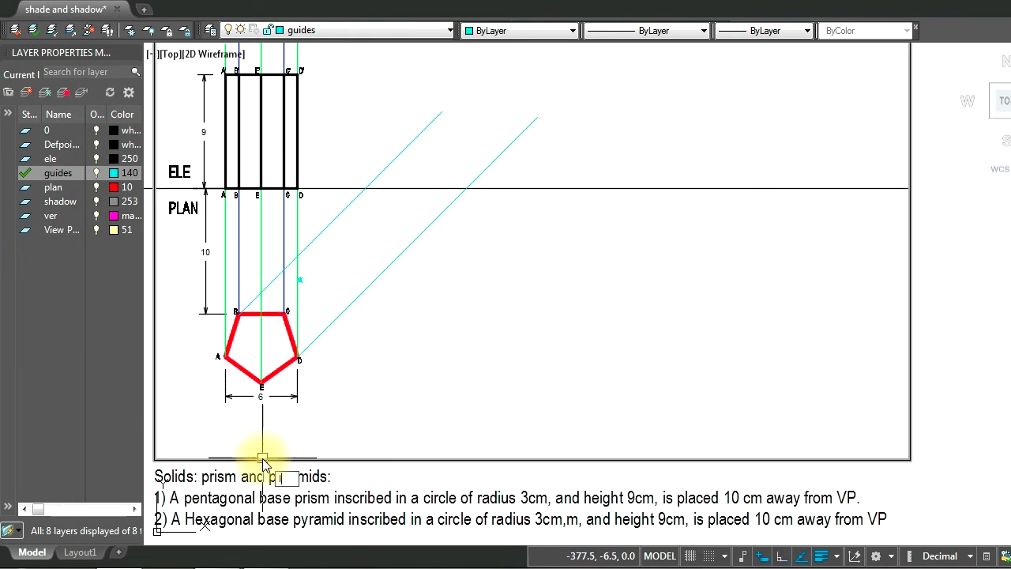
key("Return")
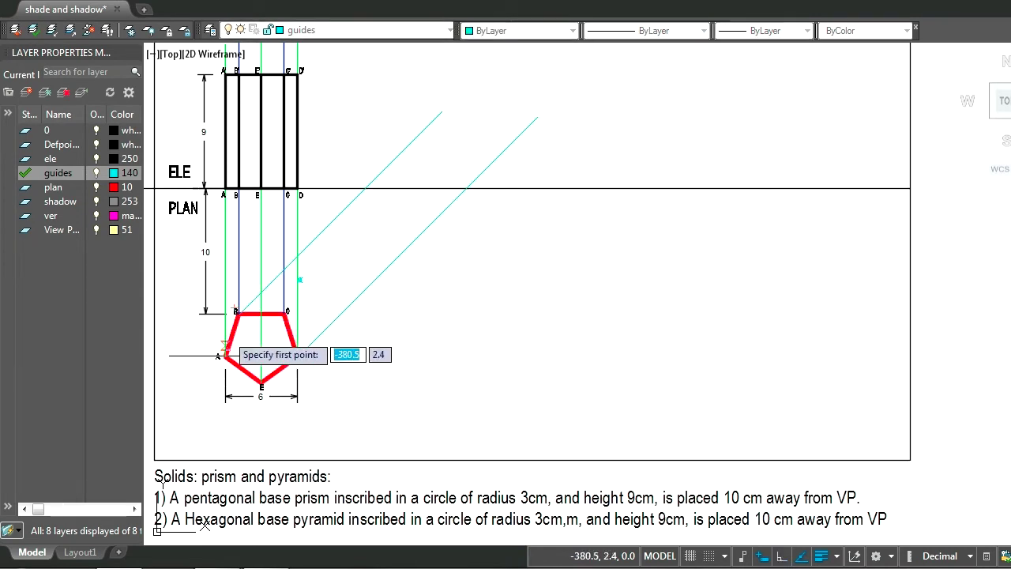
left_click(284, 312)
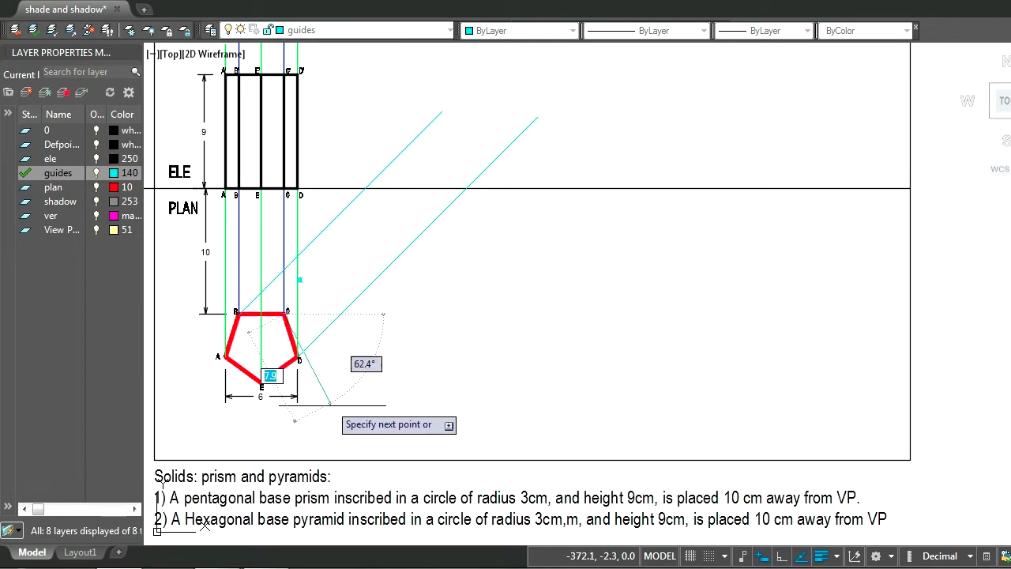
left_click(472, 127)
key("Return")
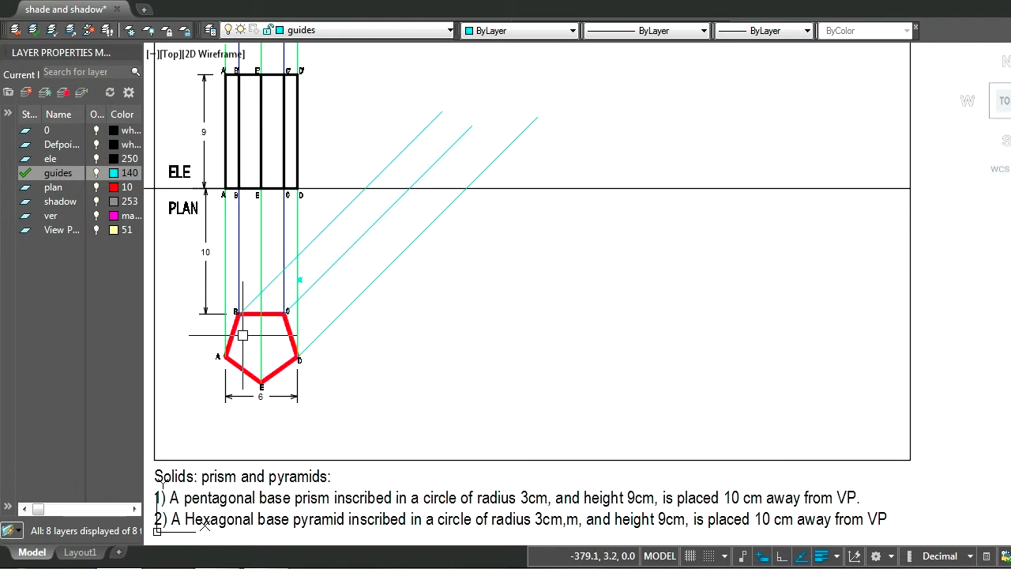
Step: Zoom in on the elevation and plan, then give the ground line the DASHED linetype
type("z")
key("Return")
left_click(197, 48)
left_click(613, 413)
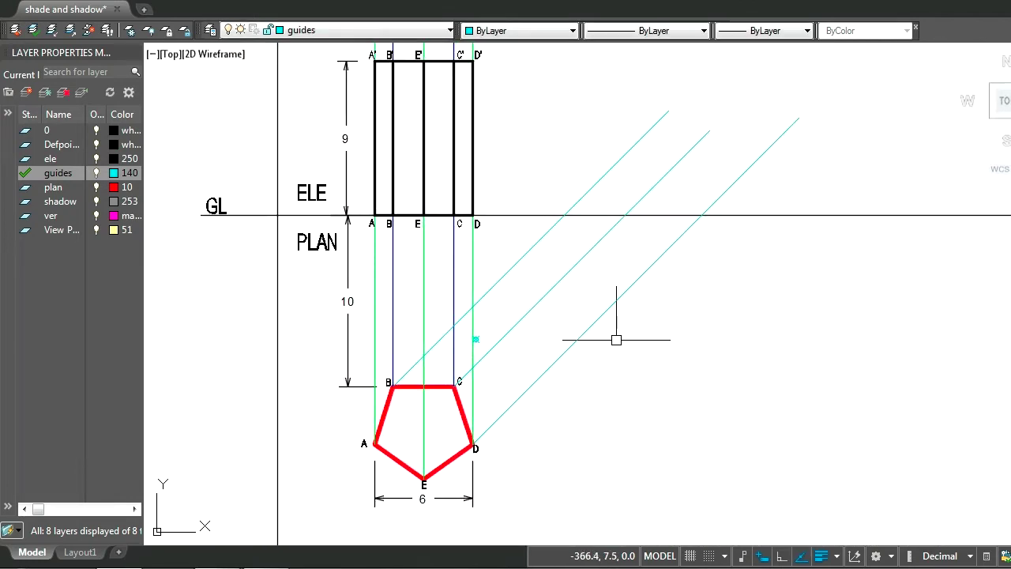
mouse_move(620, 339)
middle_mouse_down()
mouse_move(519, 361)
mouse_move(483, 355)
middle_mouse_up()
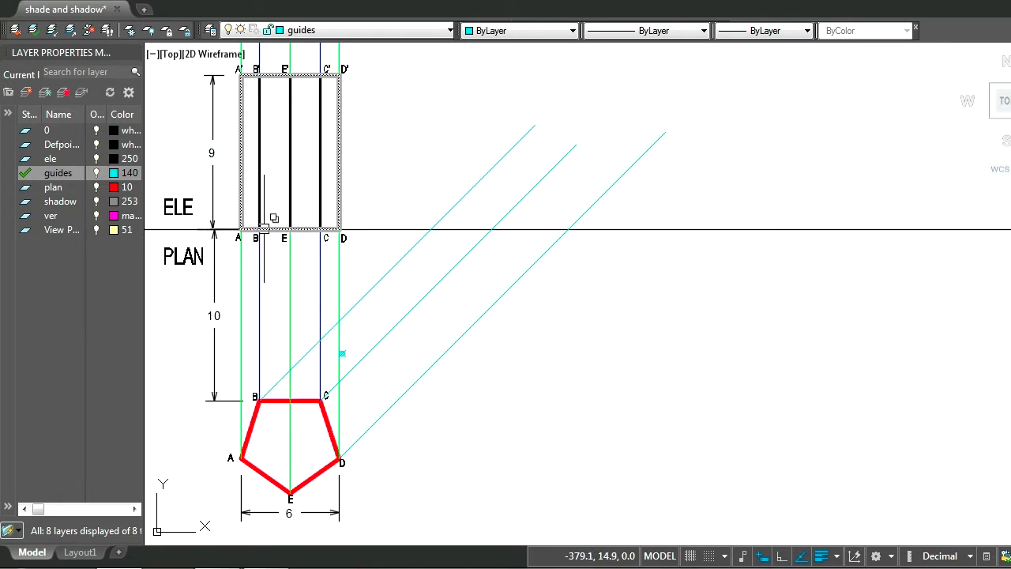
left_click(390, 229)
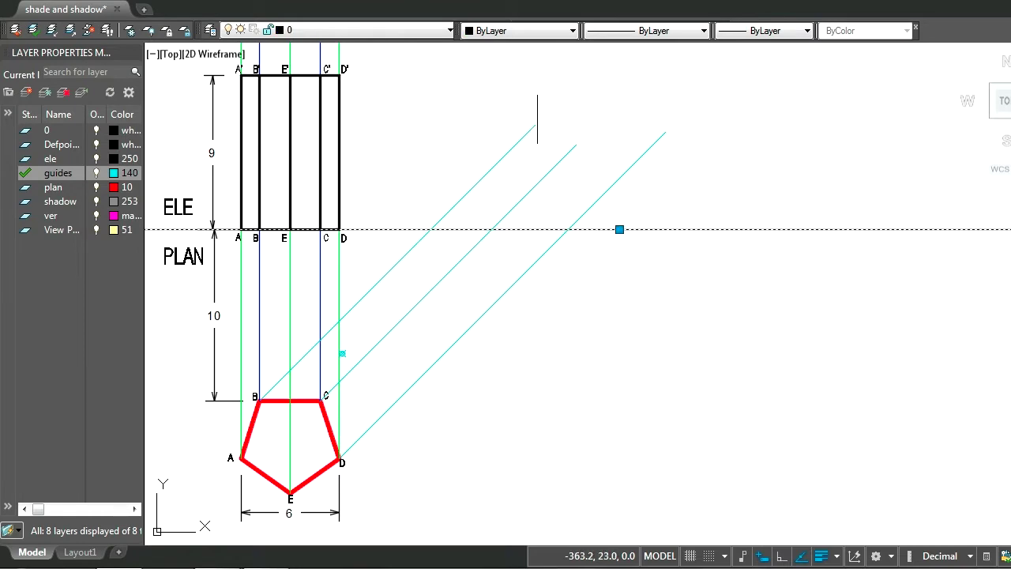
left_click(624, 32)
left_click(651, 97)
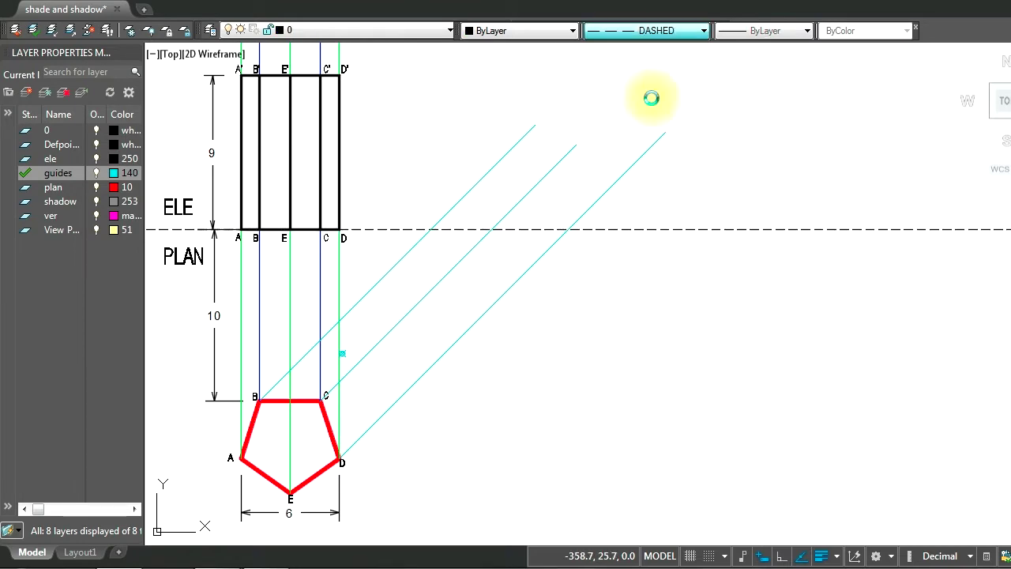
key("Escape")
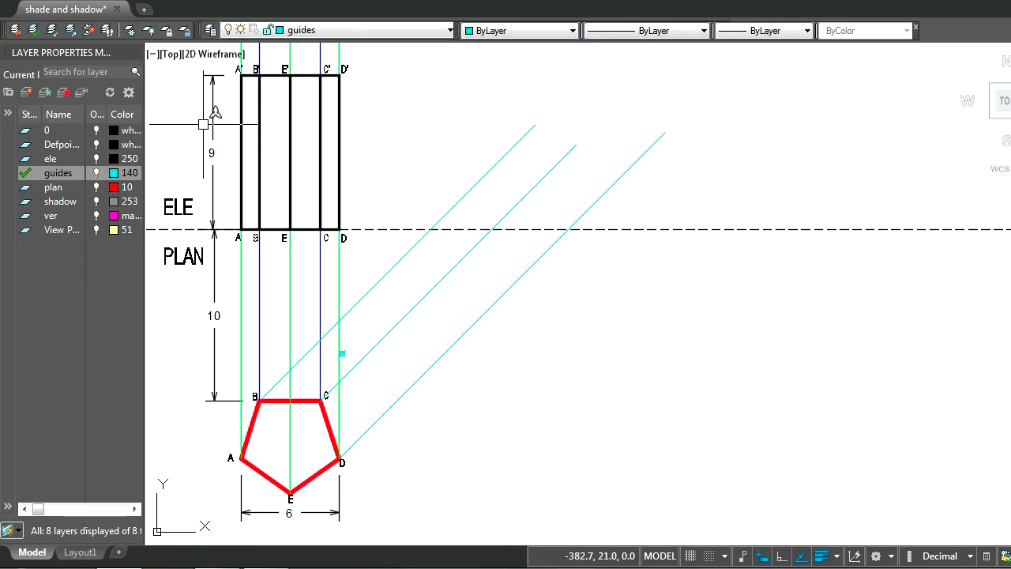
Step: Draw a light ray from elevation corner B' slanting down-right below the plan
type("l")
key("Return")
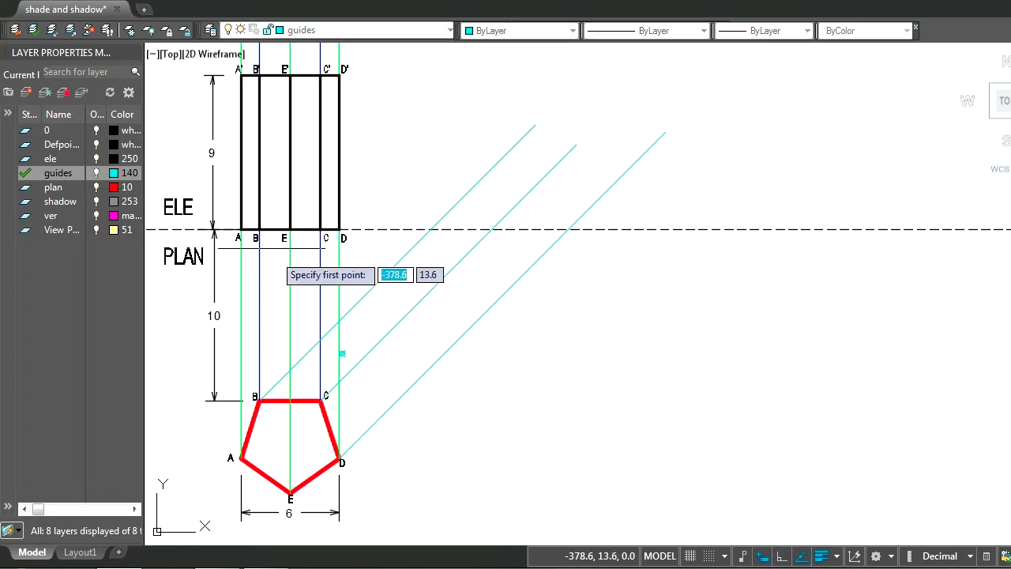
left_click(259, 77)
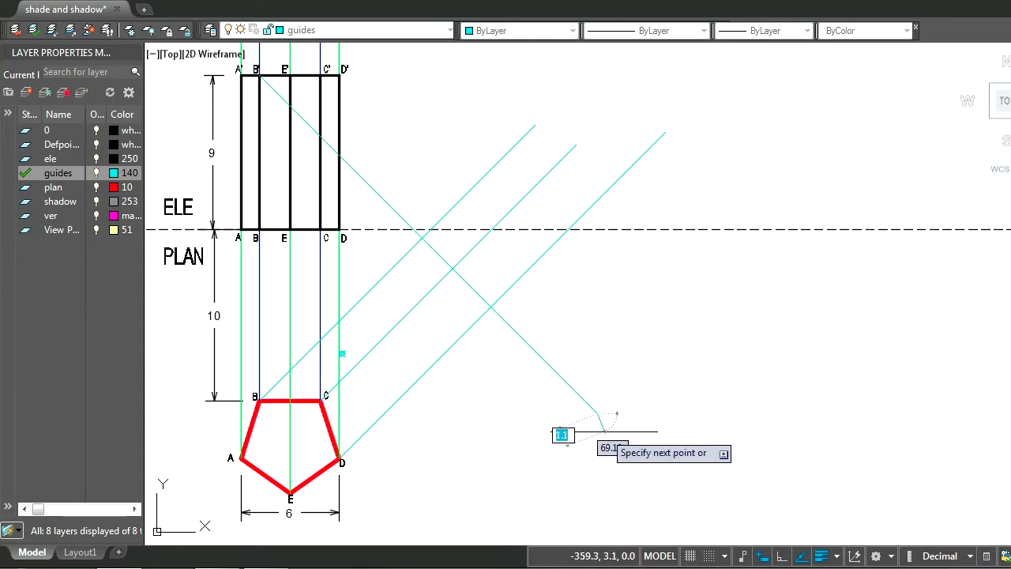
left_click(598, 412)
key("Escape")
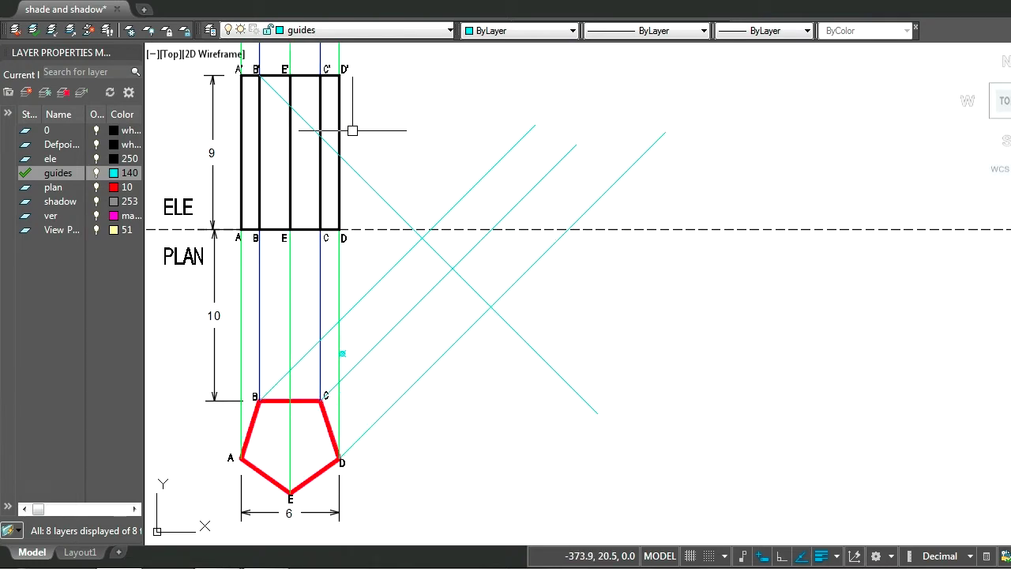
Step: Draw 45° rays slanting down-right from elevation corners C' and D'
key("space")
left_click(326, 73)
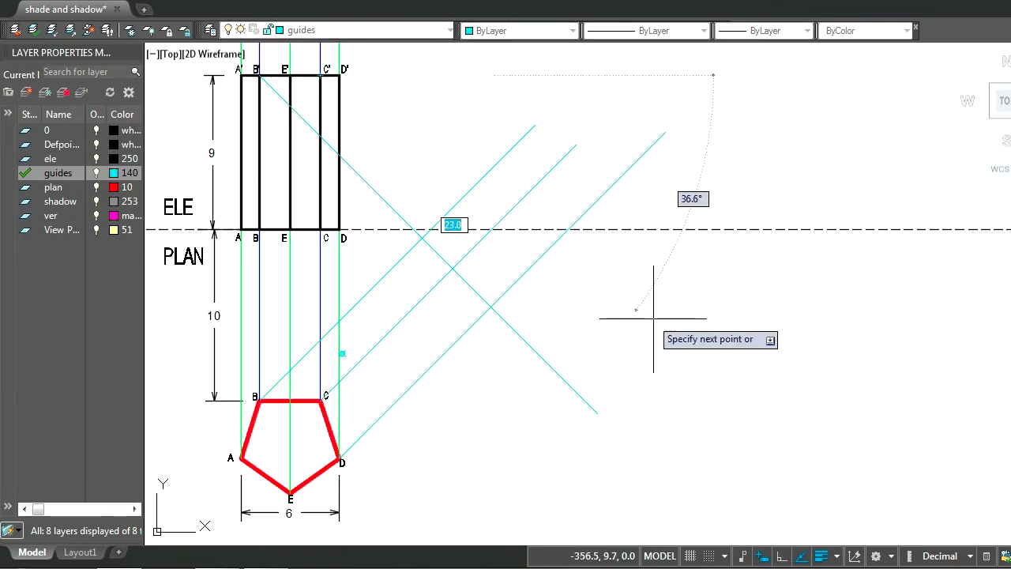
type("45")
key("Return")
key("Return")
key("space")
left_click(341, 75)
key("Tab")
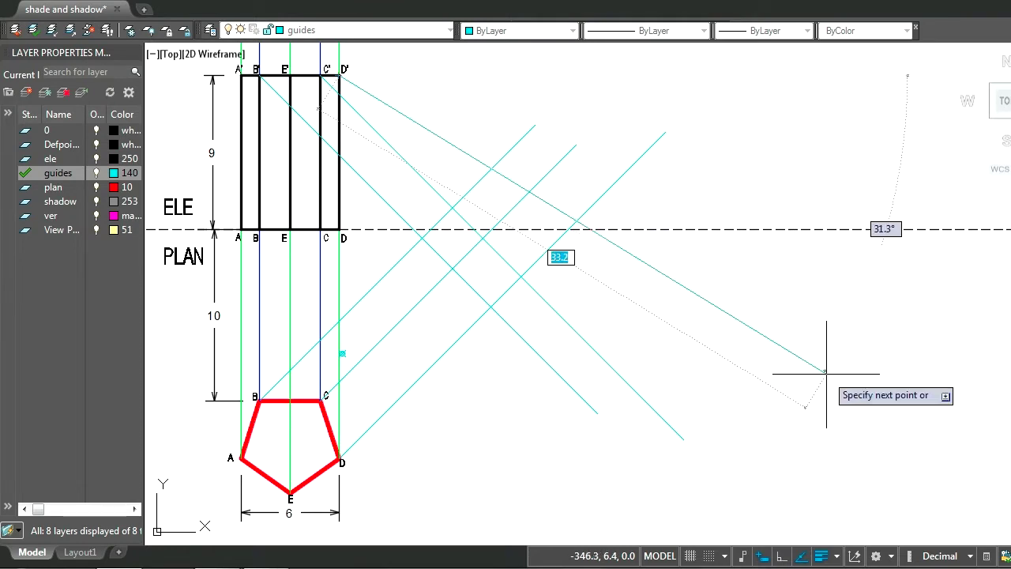
type("45")
left_click(831, 386)
key("Escape")
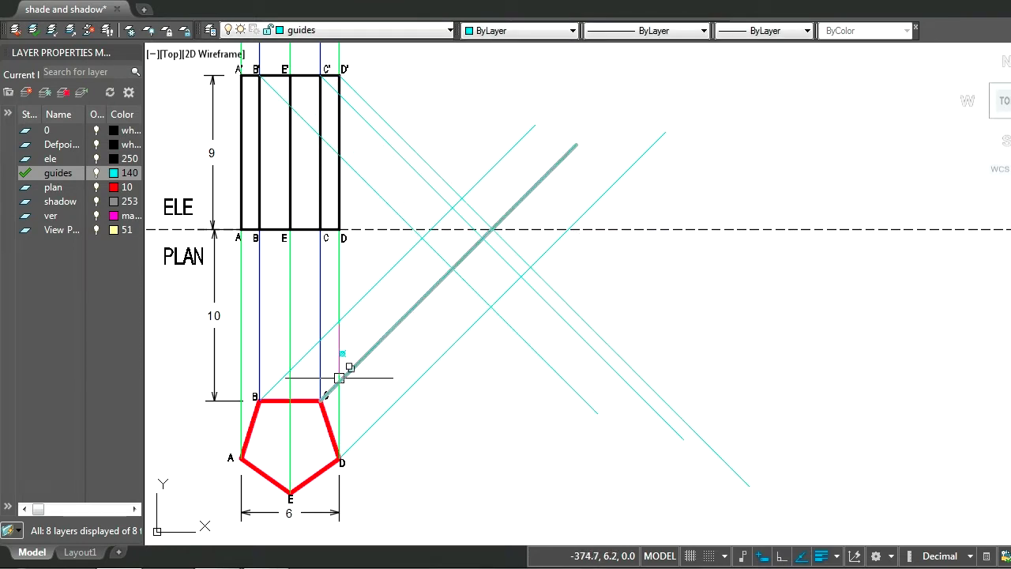
Step: Drop a short vertical line from where the B' ray meets the ground line
left_click(362, 297)
left_click(377, 192)
key("Escape")
key("Return")
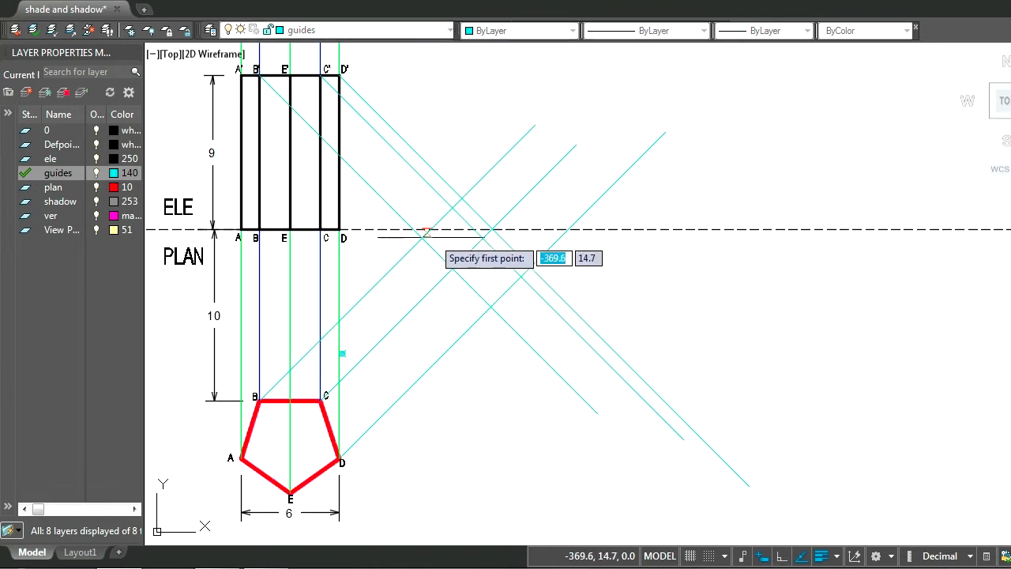
left_click(412, 229)
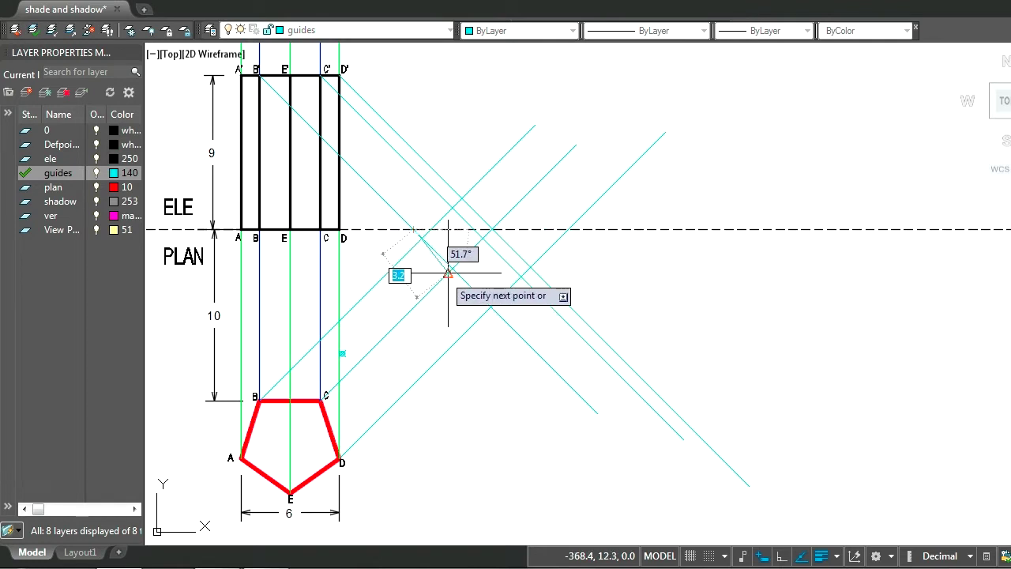
left_click(413, 283)
key("Return")
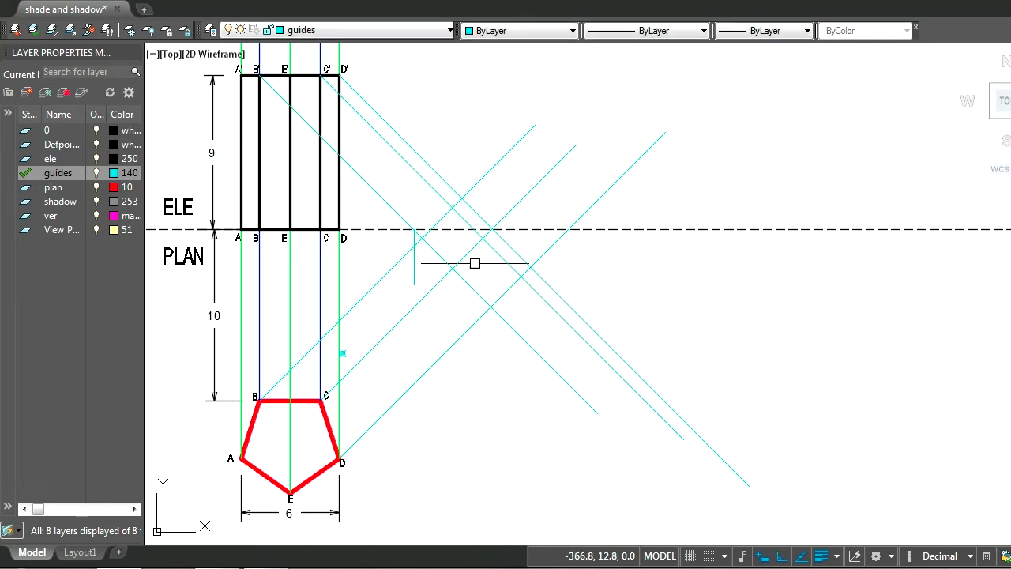
Step: Drop vertical lines where the C' and D' rays meet the ground line; make D' long
key("Return")
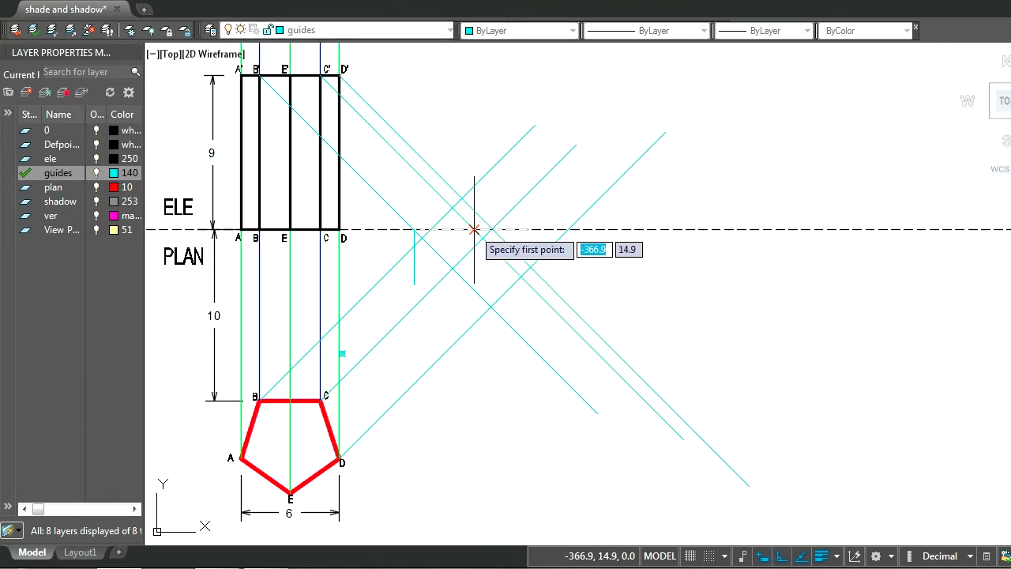
left_click(473, 229)
left_click(474, 262)
key("Return")
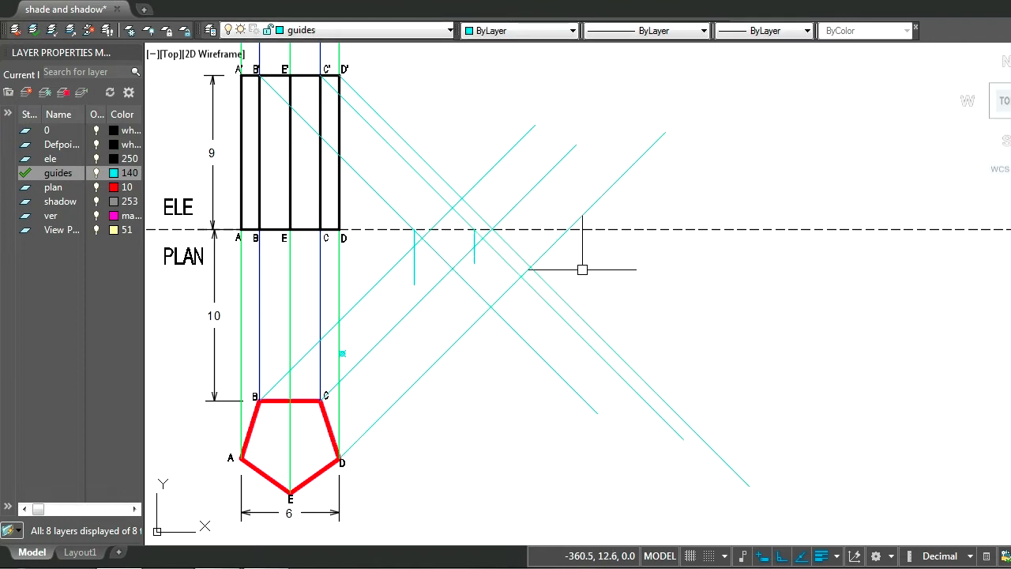
key("Return")
left_click(492, 228)
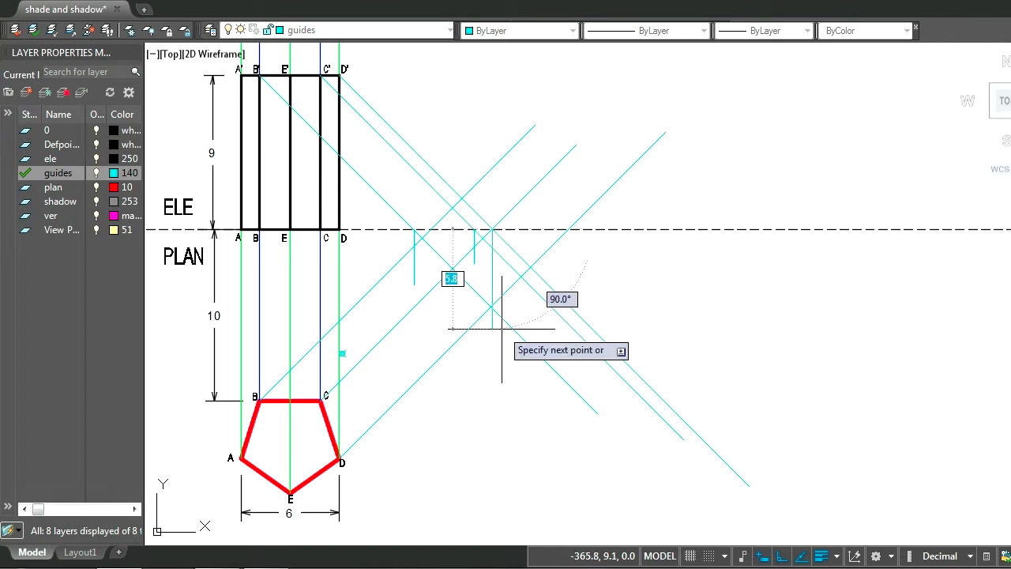
left_click(492, 386)
key("Return")
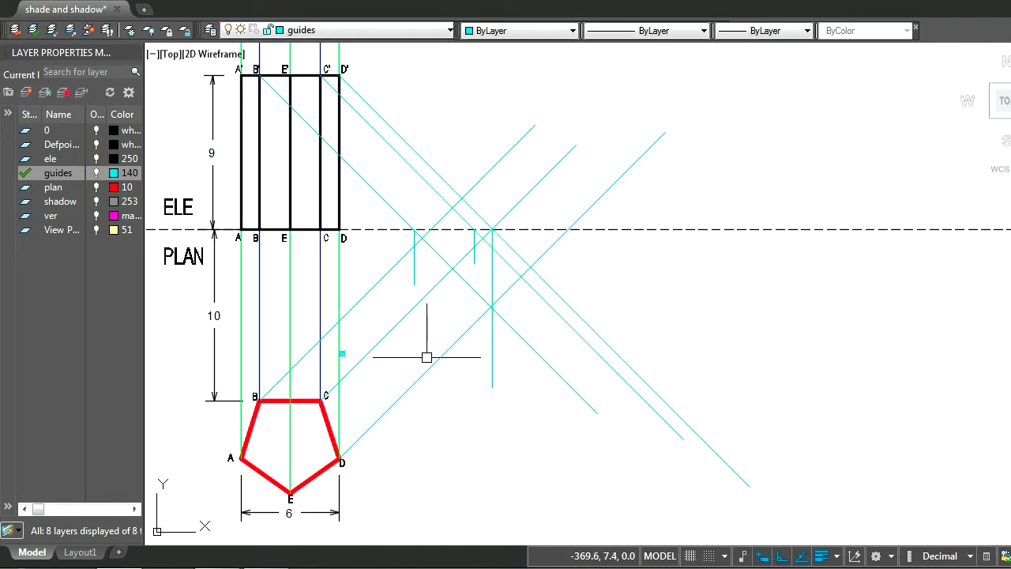
Step: Colour the three vertical lines Magenta
left_click(368, 214)
left_click(542, 406)
left_click(513, 32)
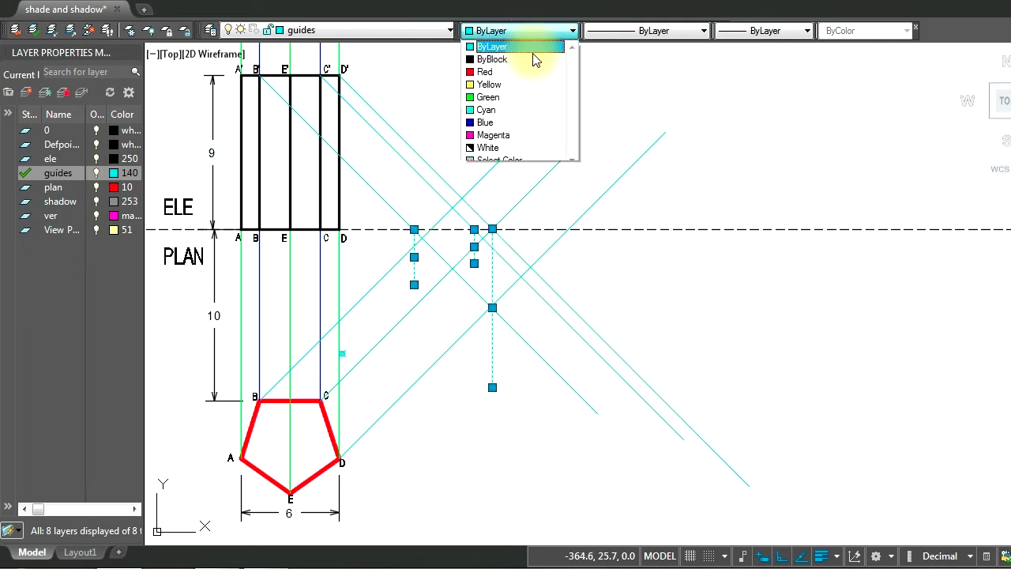
left_click(521, 135)
key("Escape")
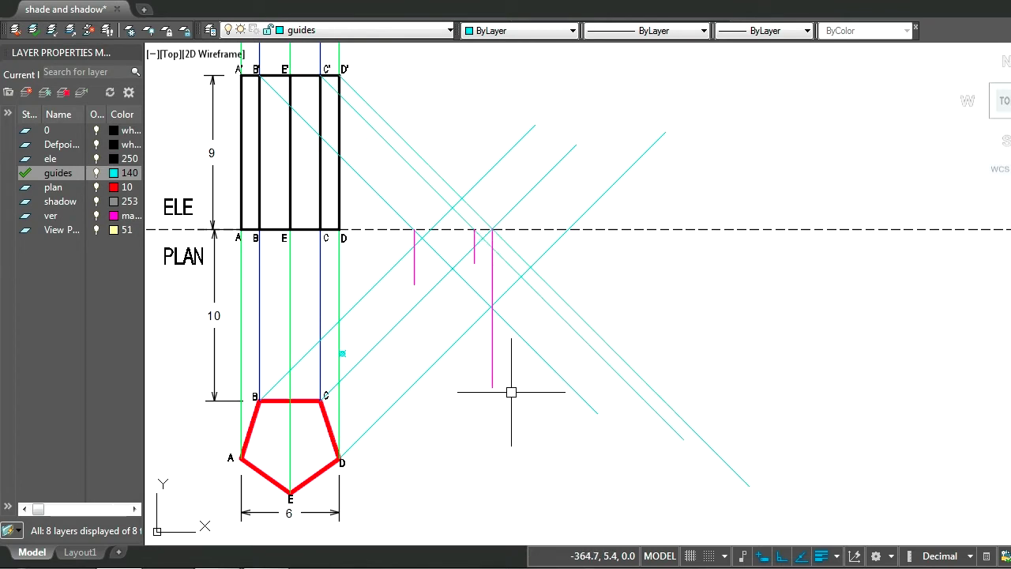
type("po")
key("Return")
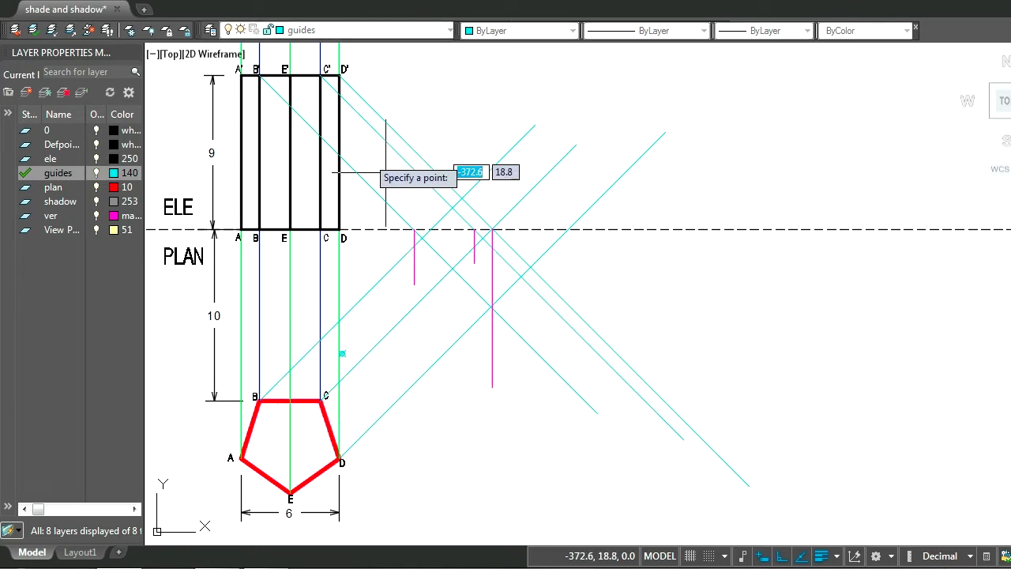
Step: Place point markers at the three ray and magenta-line intersections
left_click(413, 245)
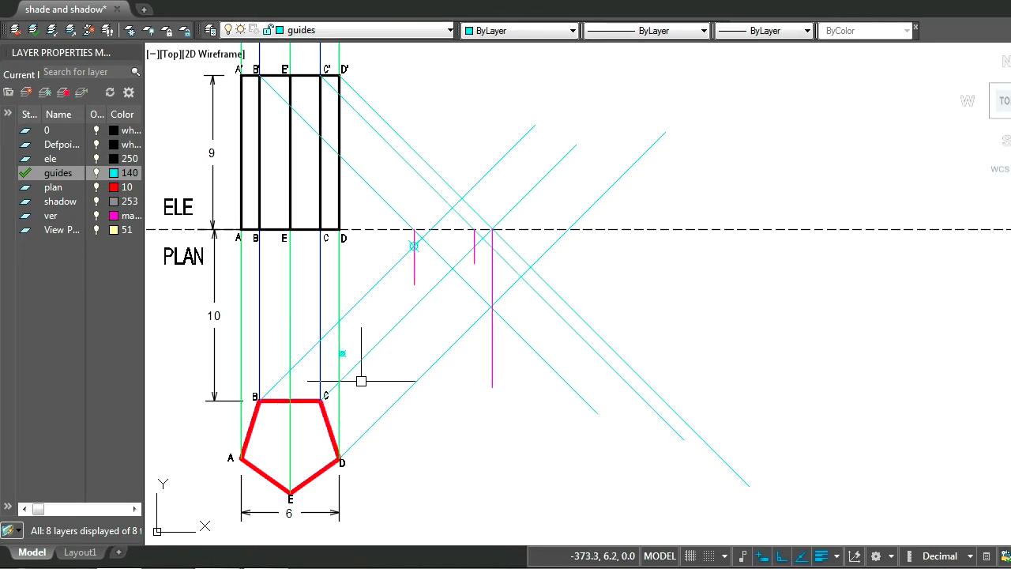
key("Return")
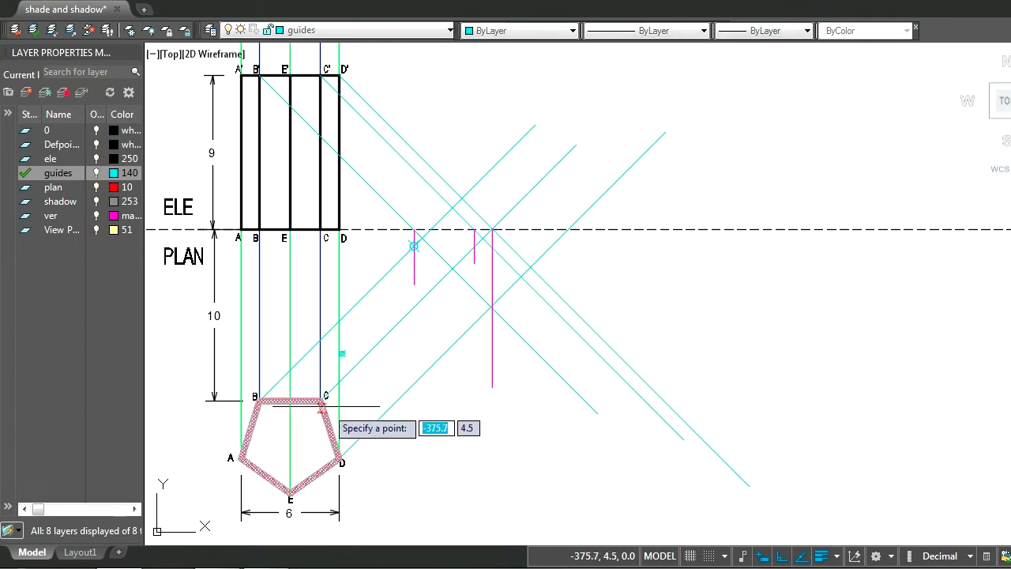
left_click(473, 247)
key("Return")
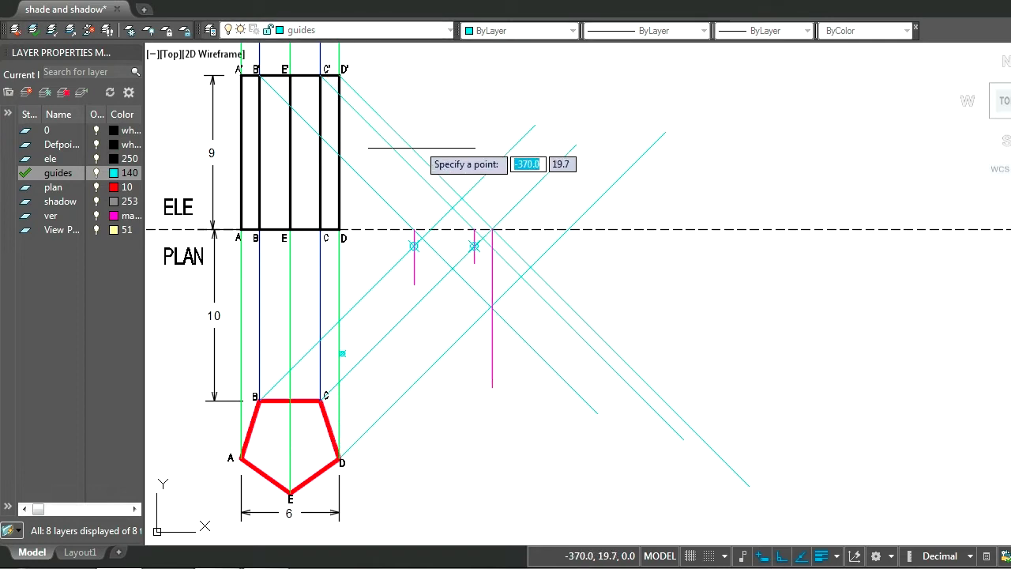
left_click(492, 306)
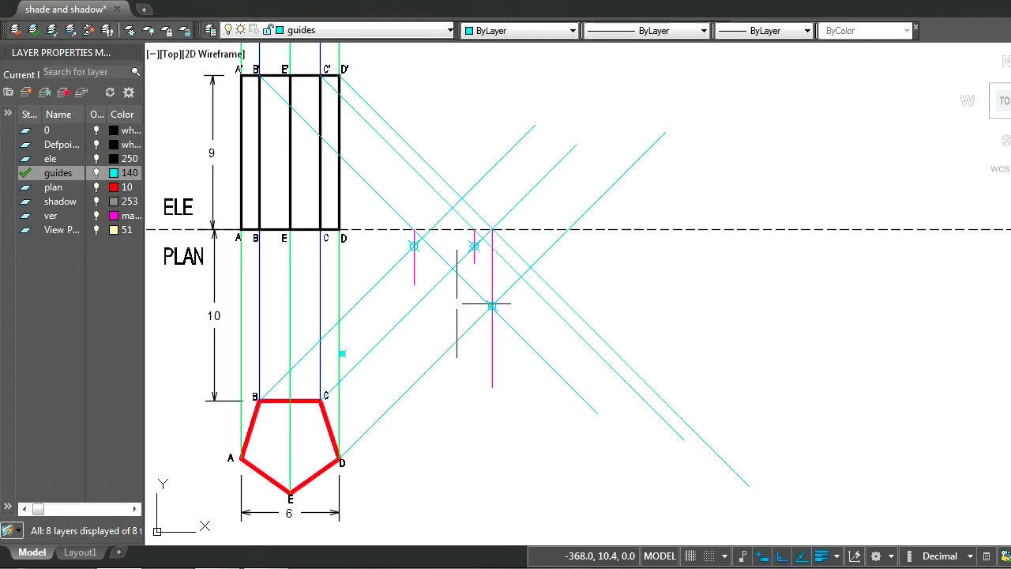
Step: Shorten the ray from B' so it ends at its intersection point
left_click(463, 281)
left_click(597, 413)
left_click(428, 244)
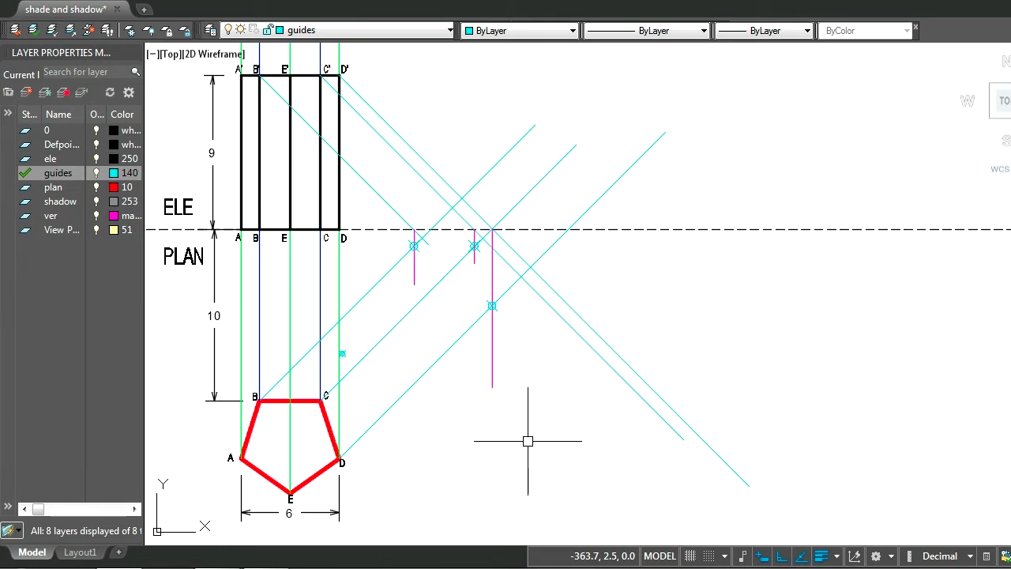
Step: On the shadow layer, draw an outline from corner B through the three marked points to corner D
type("l")
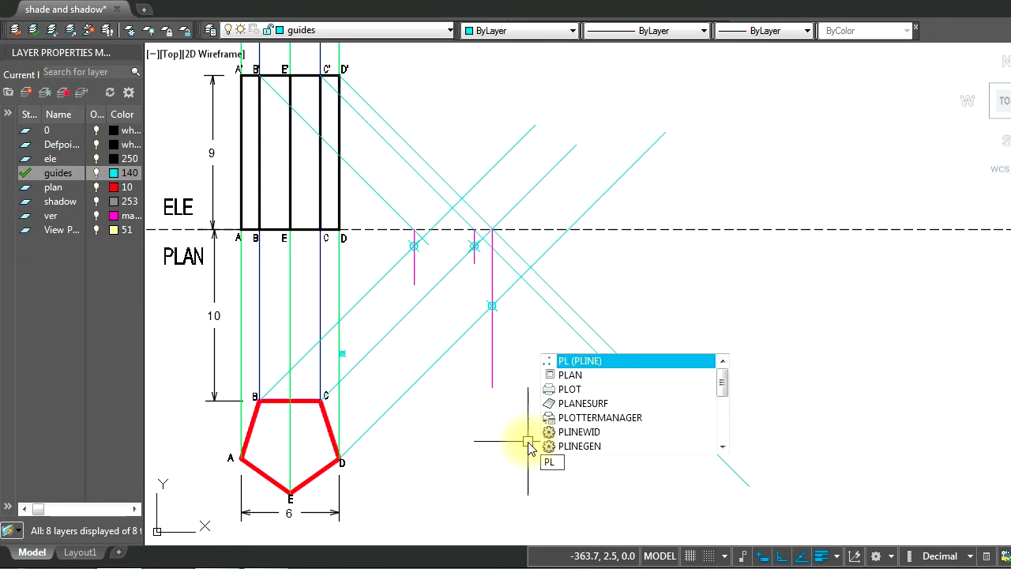
key("Return")
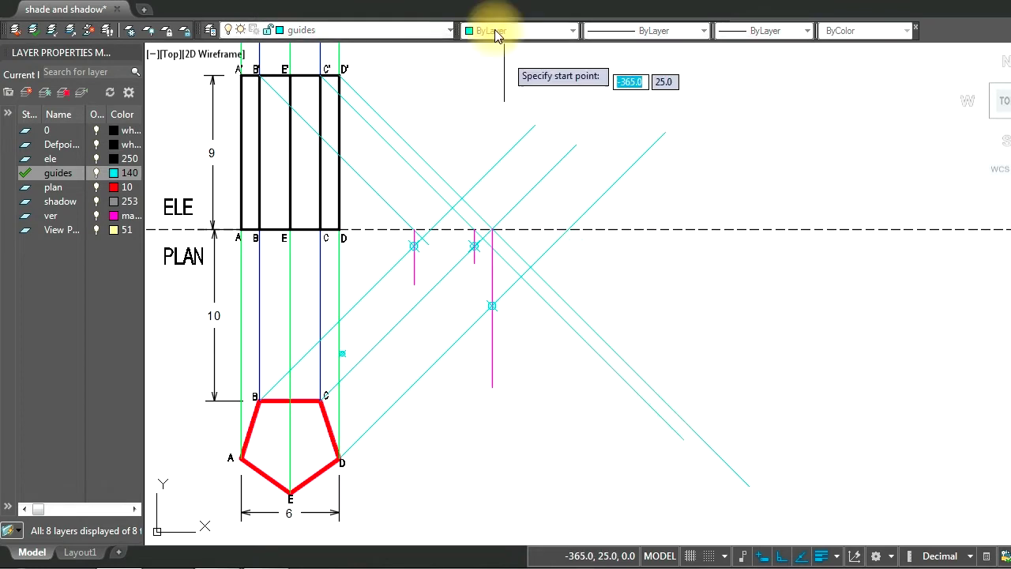
left_click(440, 30)
left_click(341, 106)
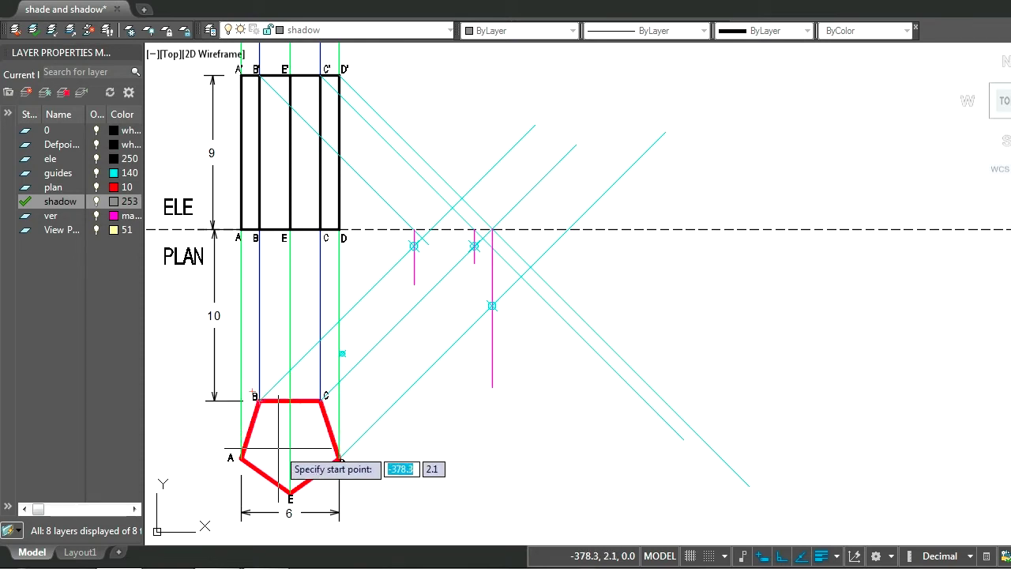
left_click(260, 397)
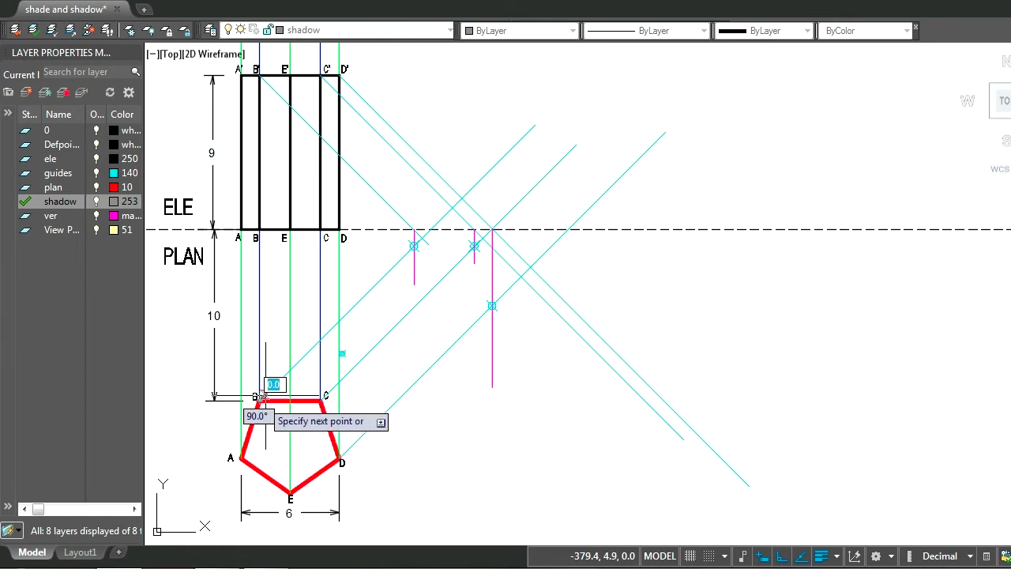
left_click(412, 245)
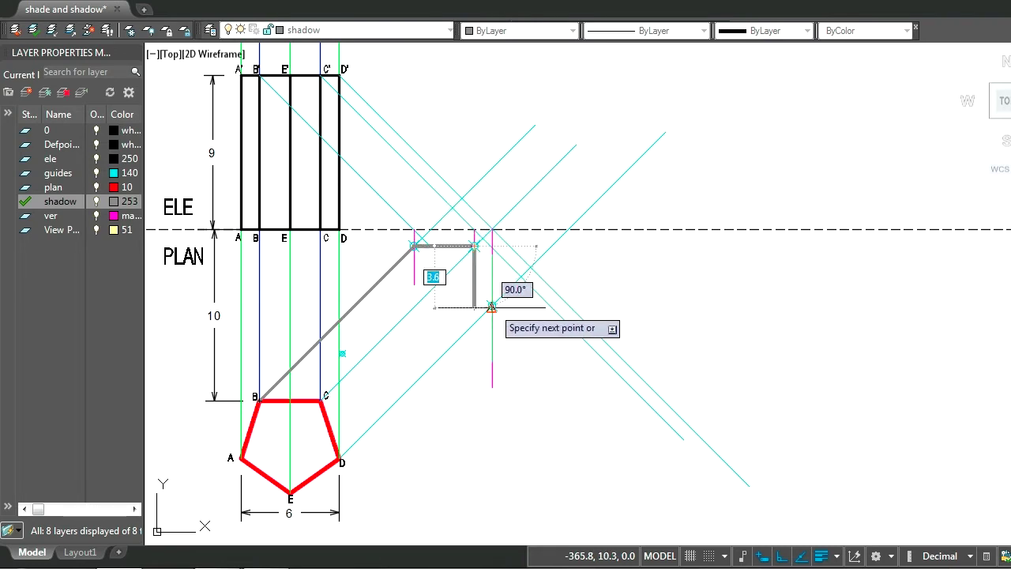
left_click(491, 305)
left_click(492, 458)
left_click(340, 459)
key("Return")
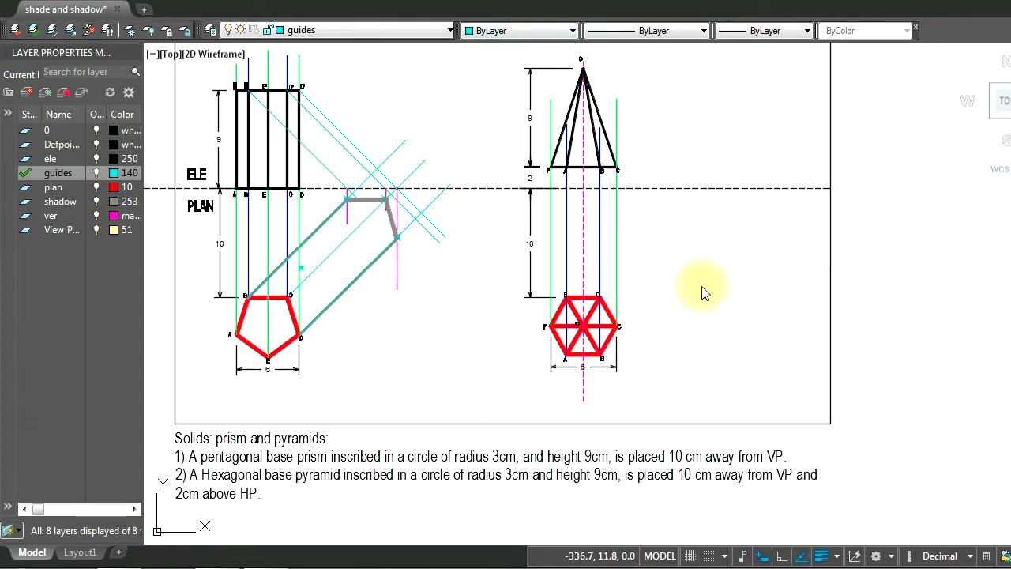
Step: Zoom onto the hexagonal pyramid and draw 45° rays rising from a plan corner and corner A
key("Return")
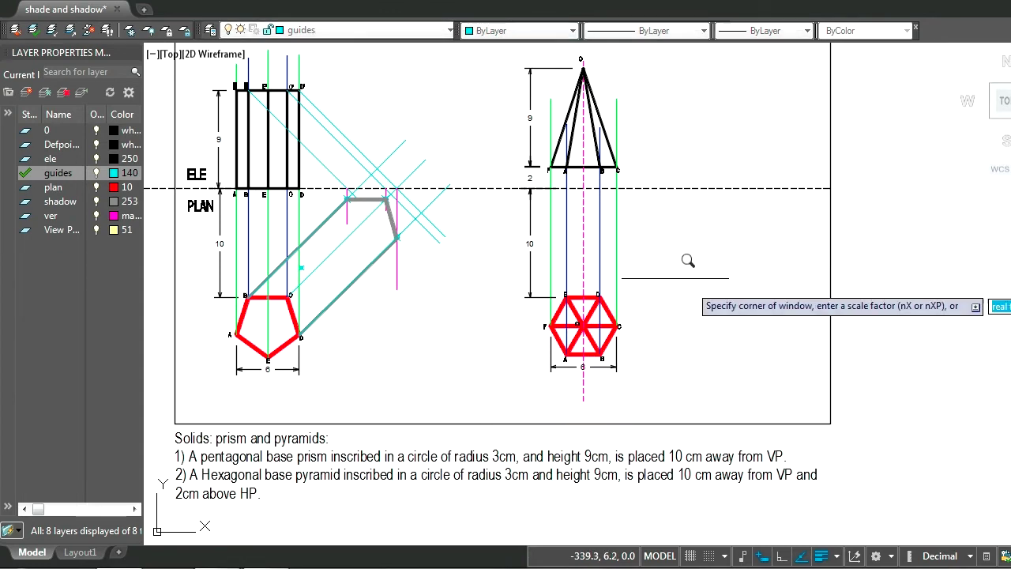
left_click(504, 53)
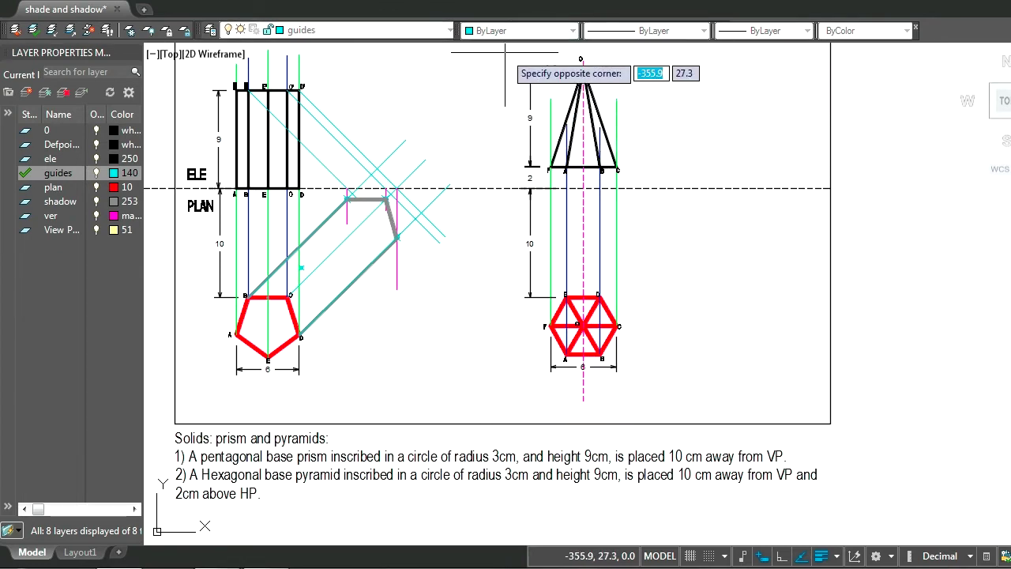
left_click(816, 380)
middle_click_drag(790, 334, 588, 340)
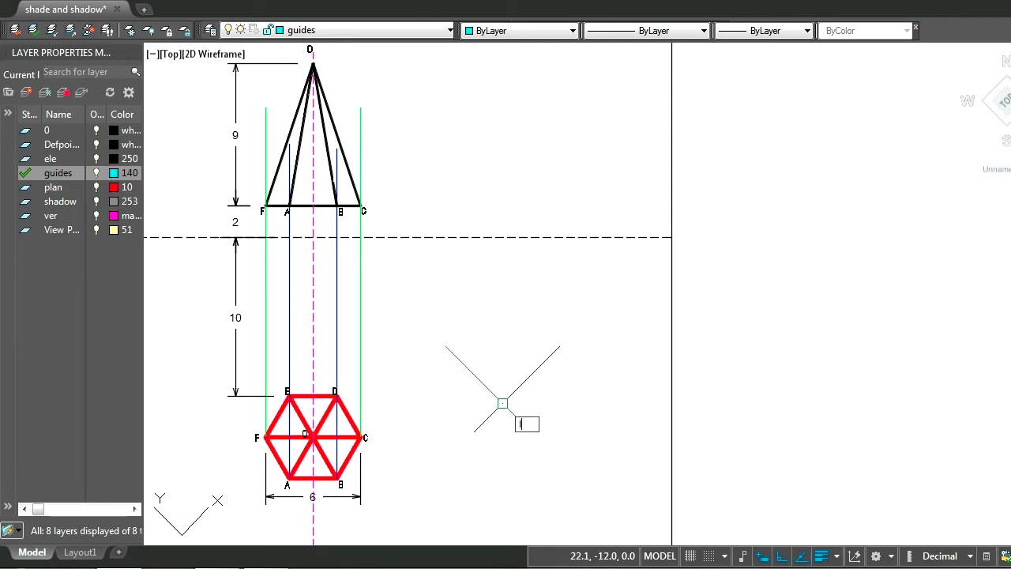
key("Return")
left_click(341, 479)
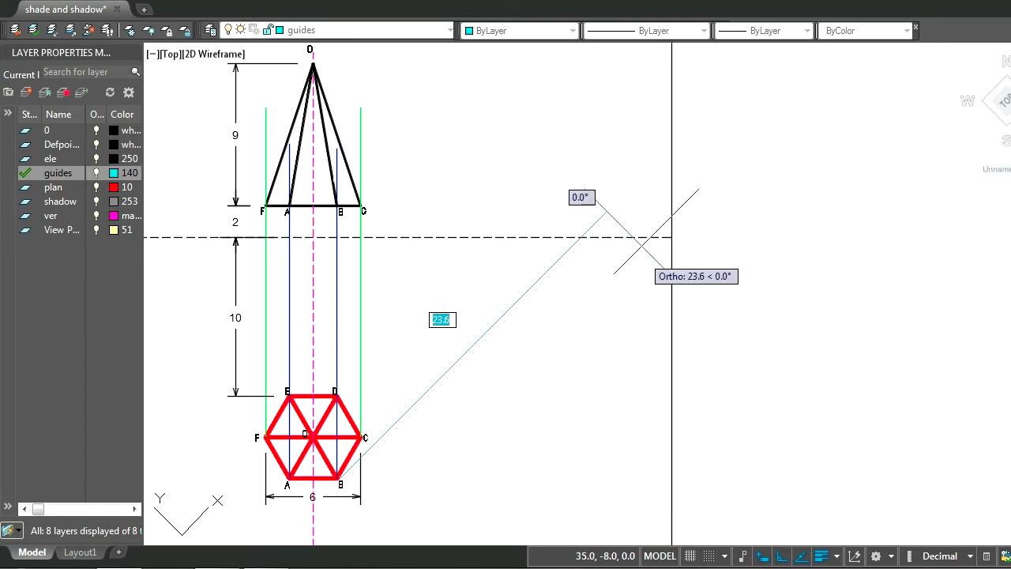
left_click(623, 184)
key("Return")
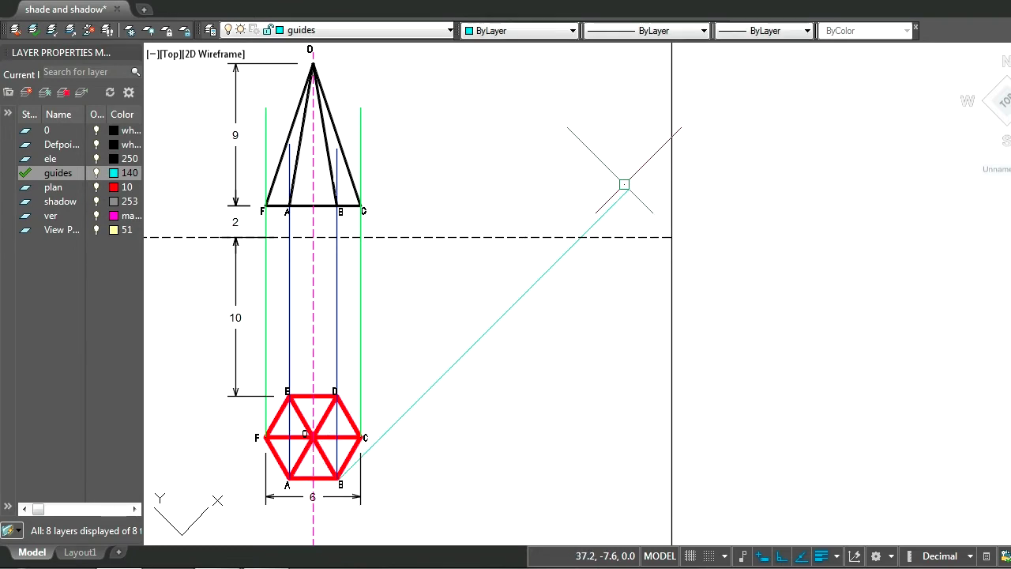
key("Return")
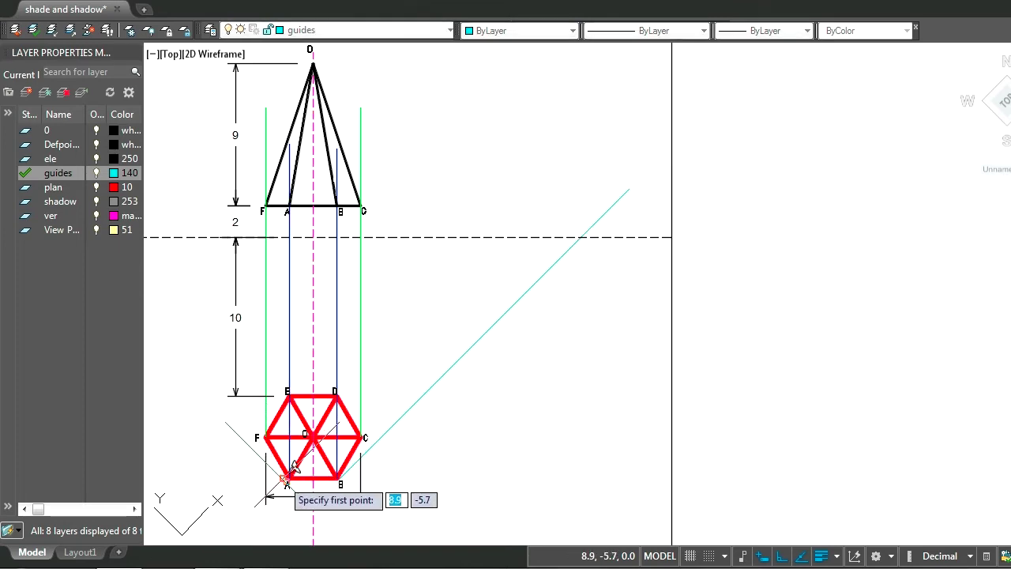
left_click(292, 470)
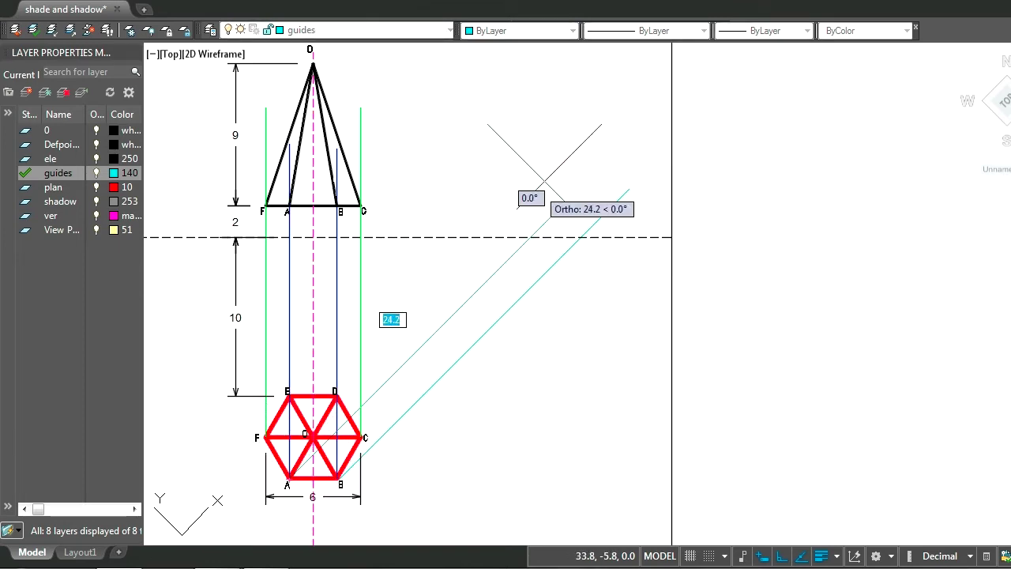
left_click(539, 197)
key("Return")
Step: Add two more rising 45° rays from the hexagon plan, including one from corner E
key("Return")
left_click(327, 426)
left_click(588, 112)
key("Return")
key("Return")
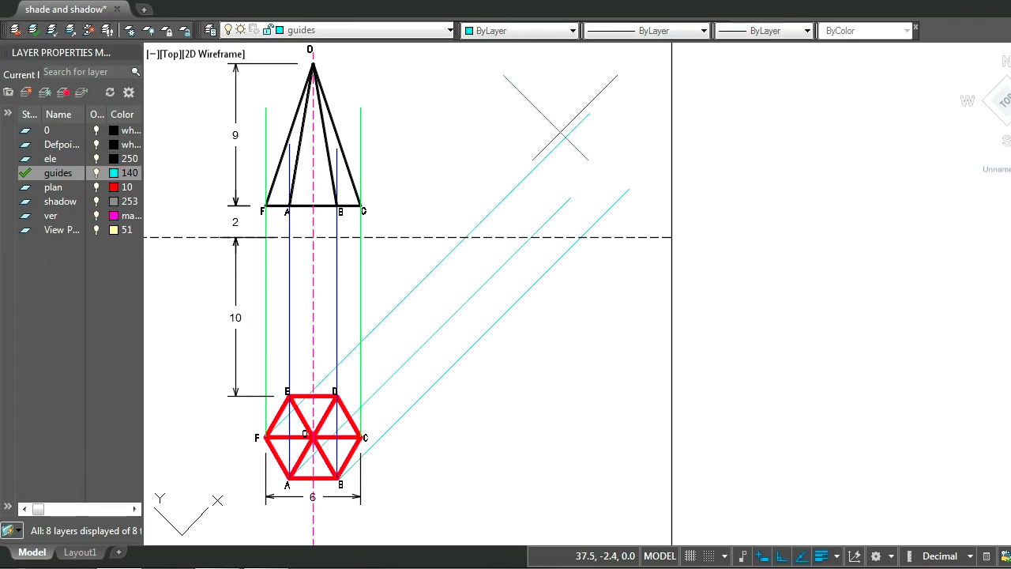
left_click(294, 388)
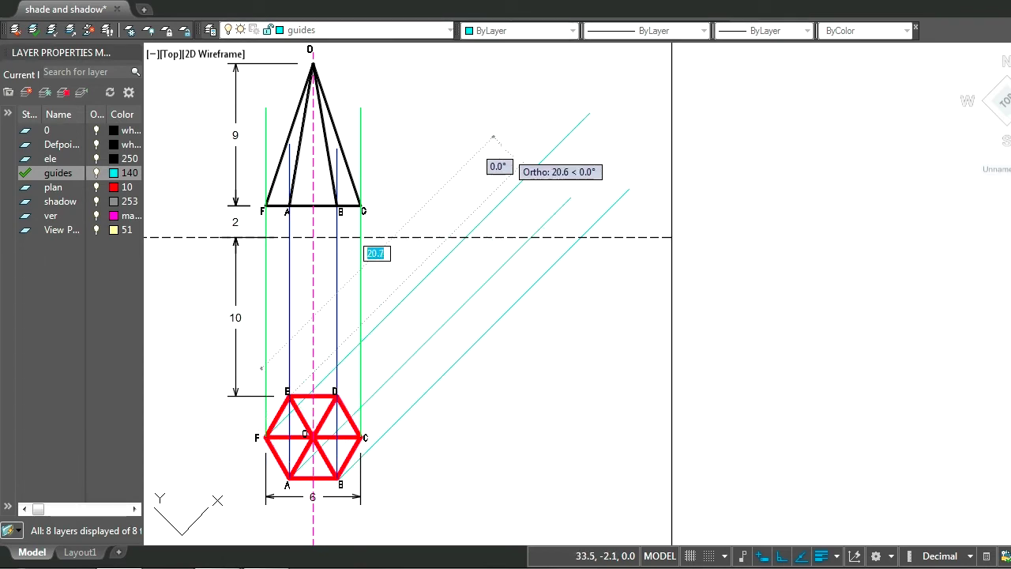
left_click(520, 165)
key("Return")
key("Return")
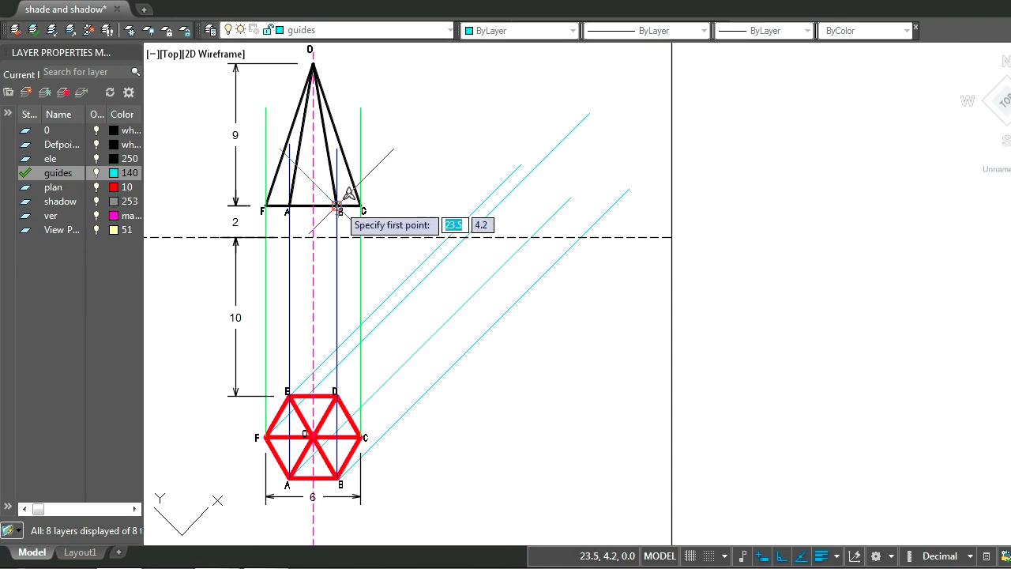
Step: Draw 45° rays descending down-right from the elevation base corners, including A and F
left_click(361, 206)
left_click(555, 425)
key("Return")
key("Return")
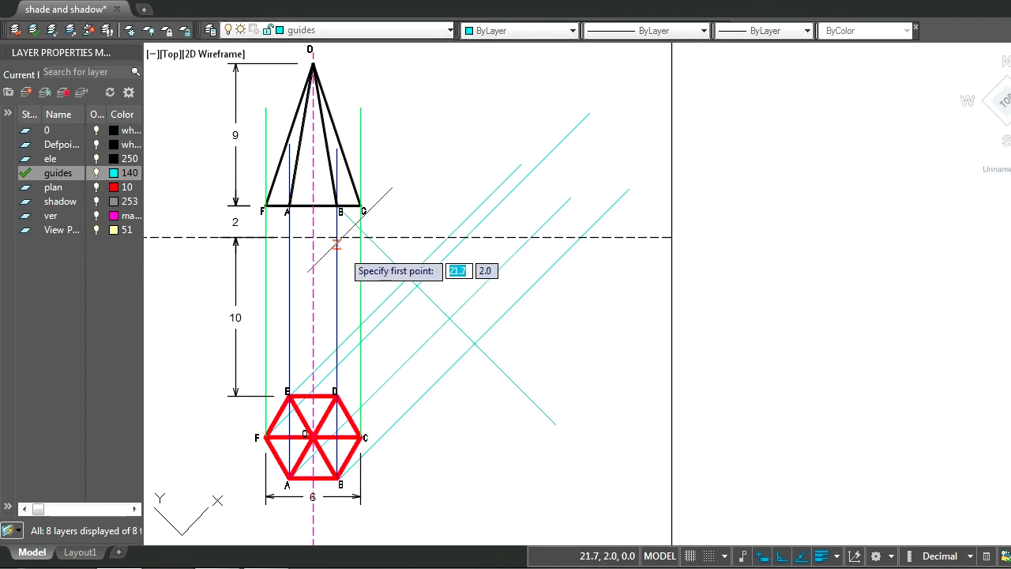
left_click(286, 206)
left_click(550, 467)
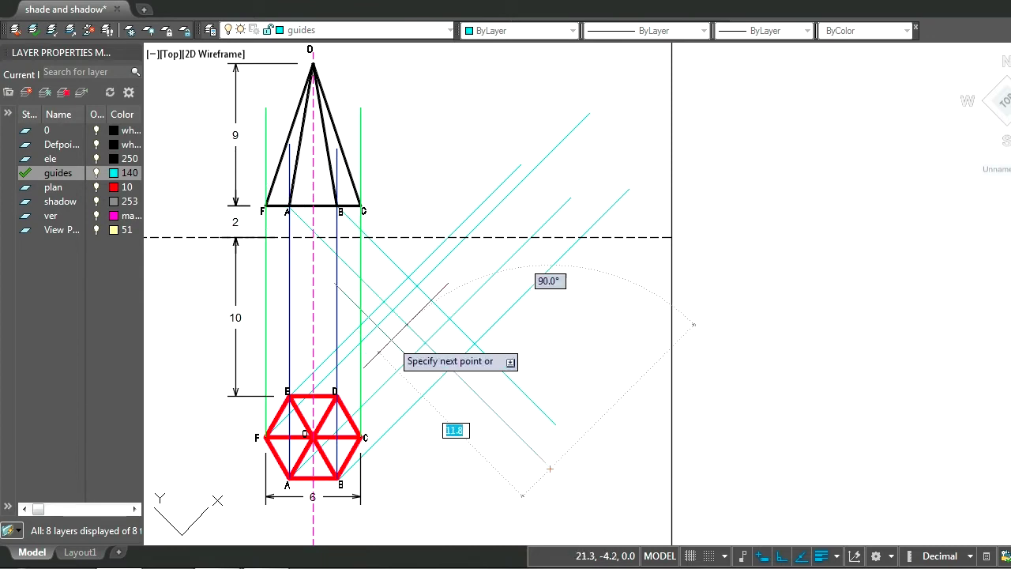
key("Return")
key("Return")
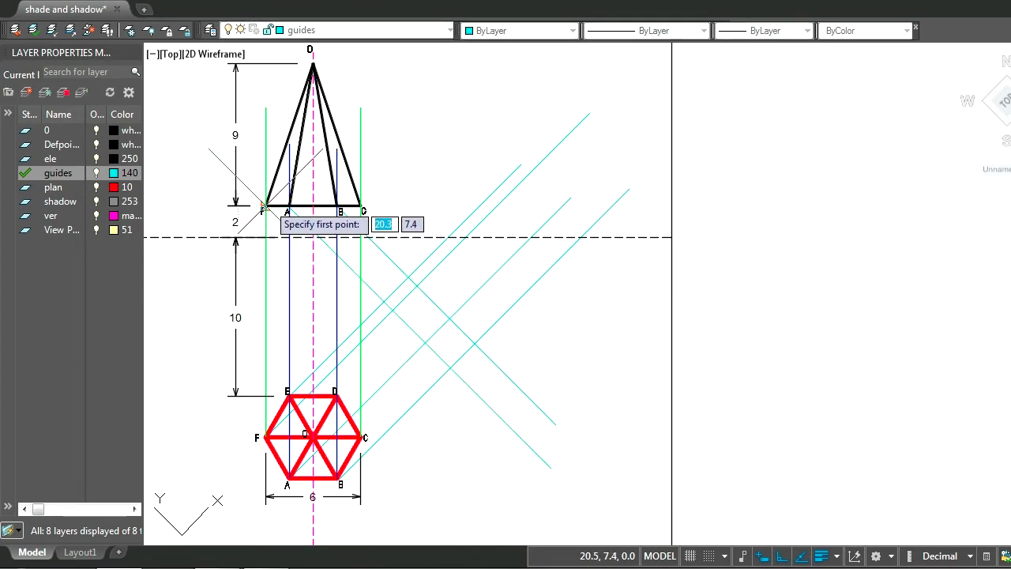
left_click(263, 208)
left_click(541, 497)
Step: End the ray drawing and start a new line with the L alias for the vertical guide
key("Escape")
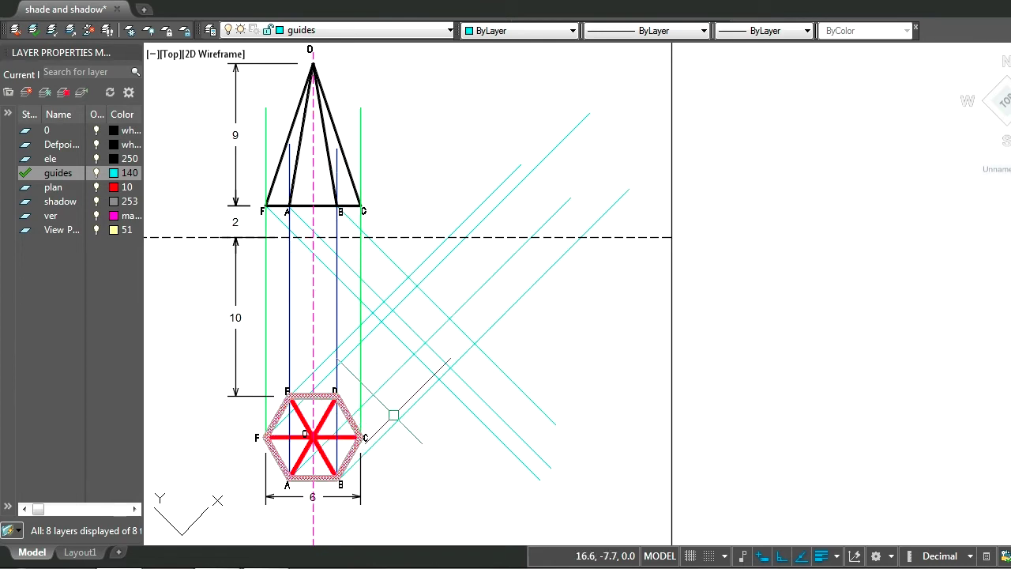
mouse_move(553, 557)
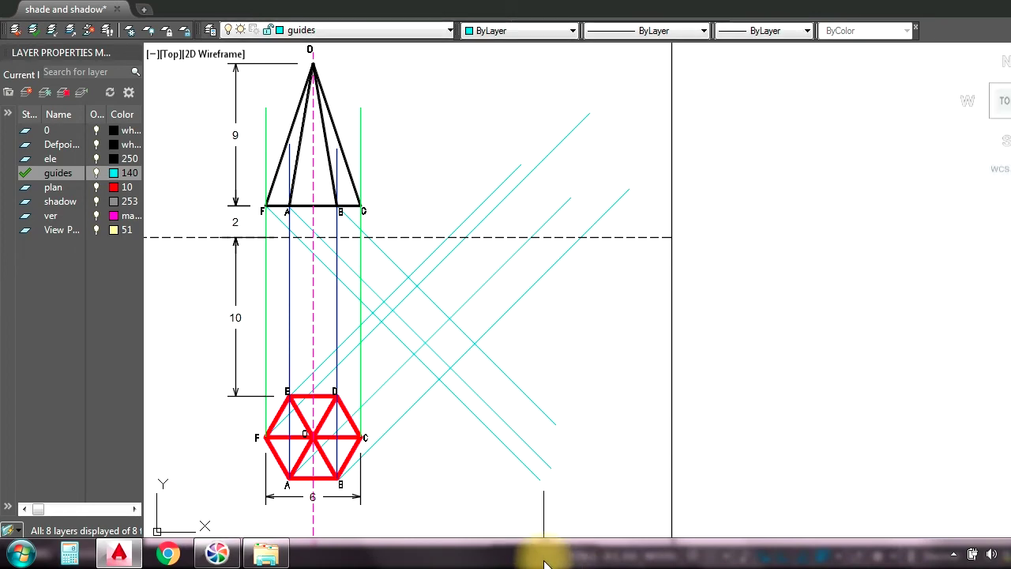
key("l")
key("Return")
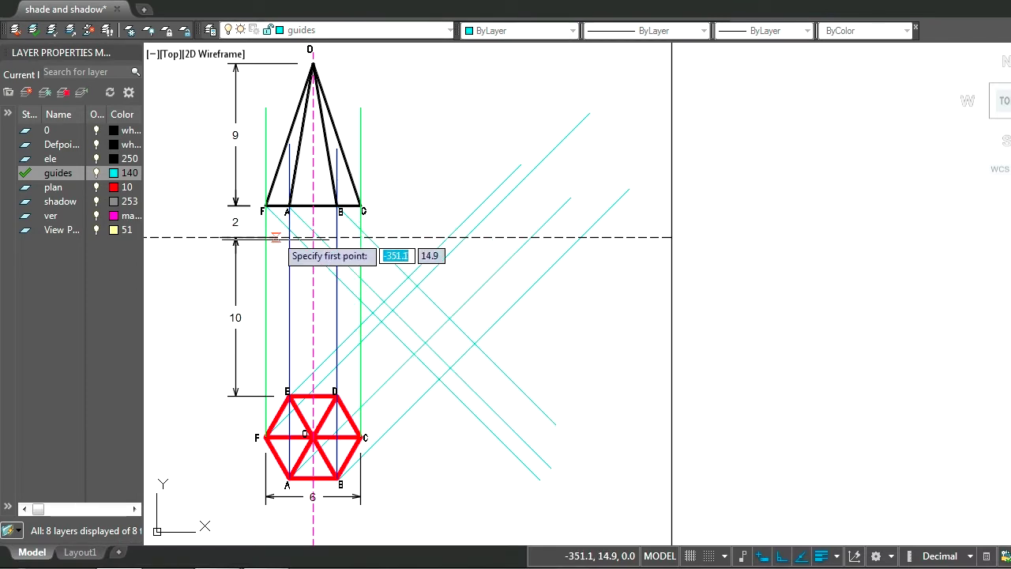
Step: Undo the stray guide line and erase the old vertical projector lines
left_click(259, 237)
key("Escape")
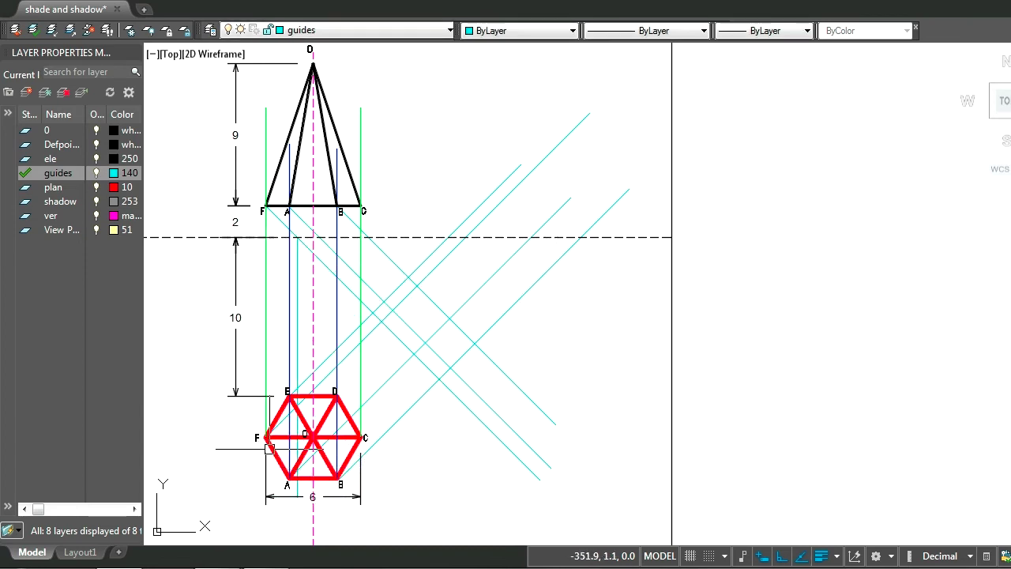
key("space")
left_click(324, 236)
middle_click_drag(294, 311, 323, 252)
key("Escape")
key("Return")
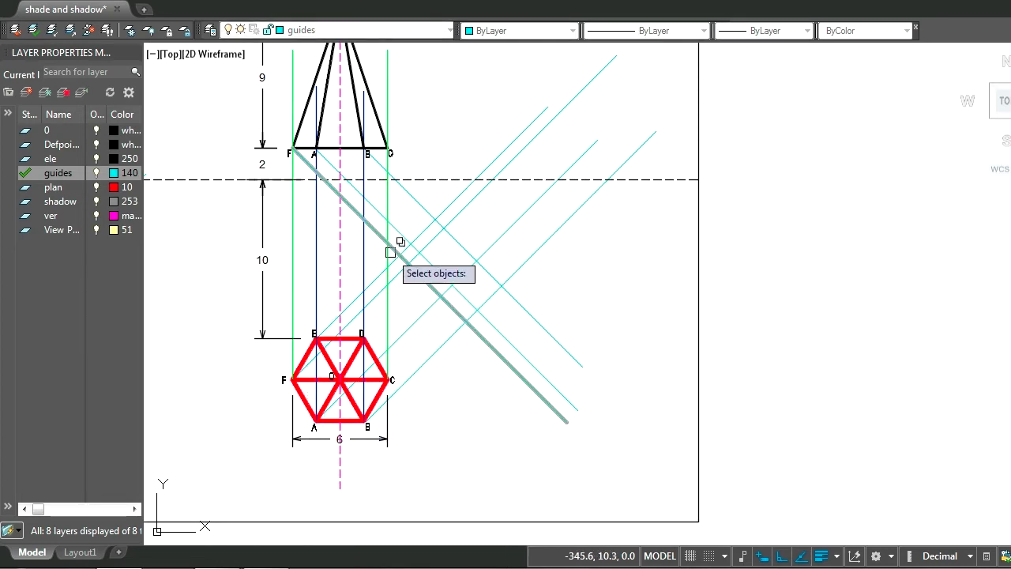
left_click(282, 252)
key("Return")
Step: Draw the first cyan vertical guide down from a light ray's ground-line crossing
scroll(334, 372, "up", 3)
middle_click_drag(371, 397, 499, 420)
key("Return")
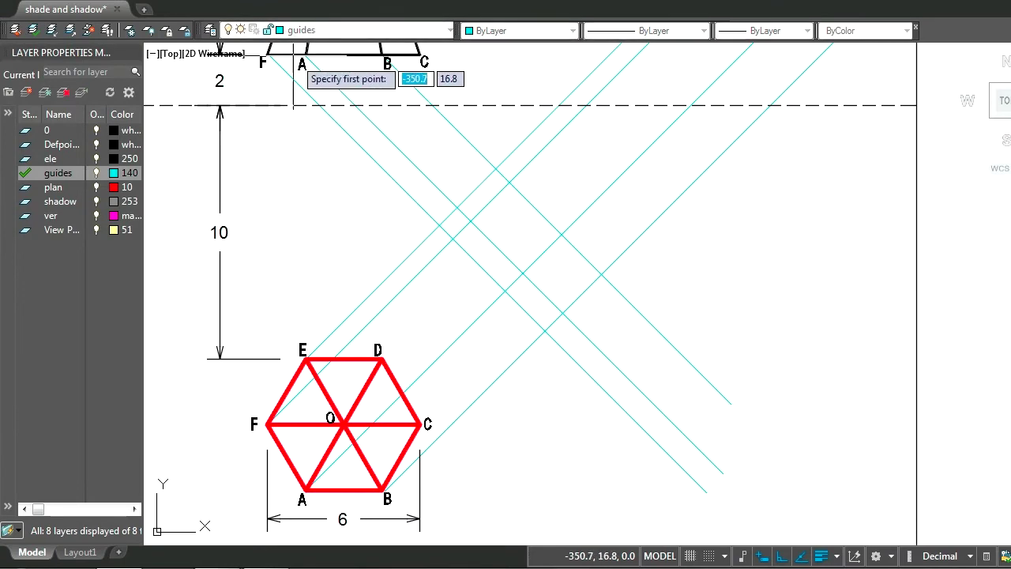
left_click(305, 55)
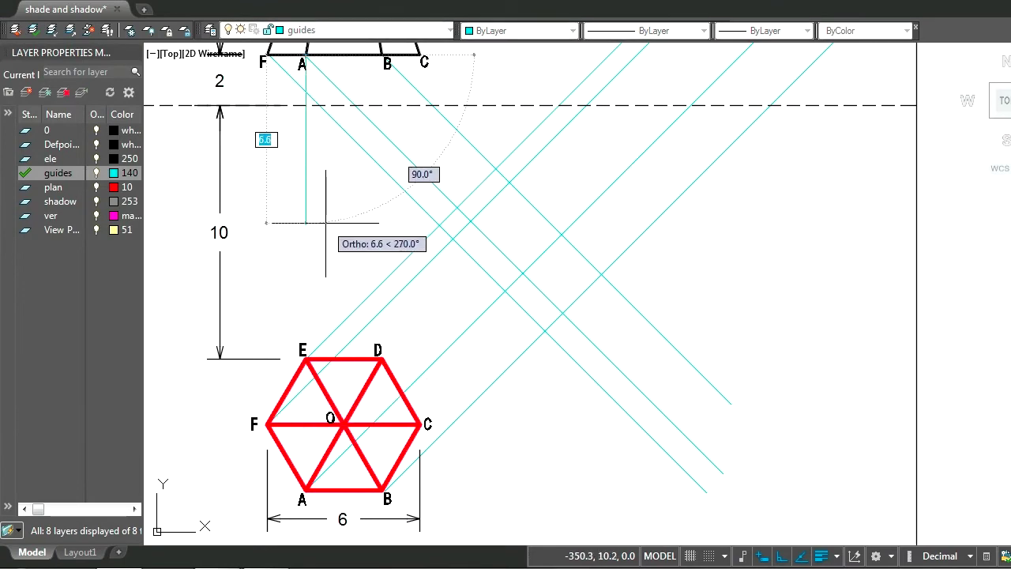
middle_click_drag(325, 223, 328, 212)
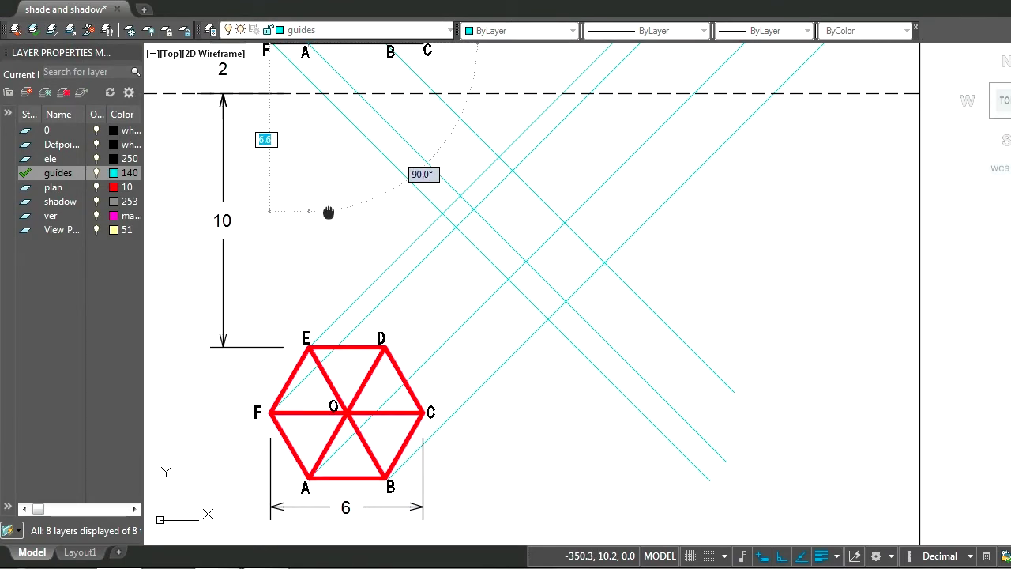
key("Escape")
key("Return")
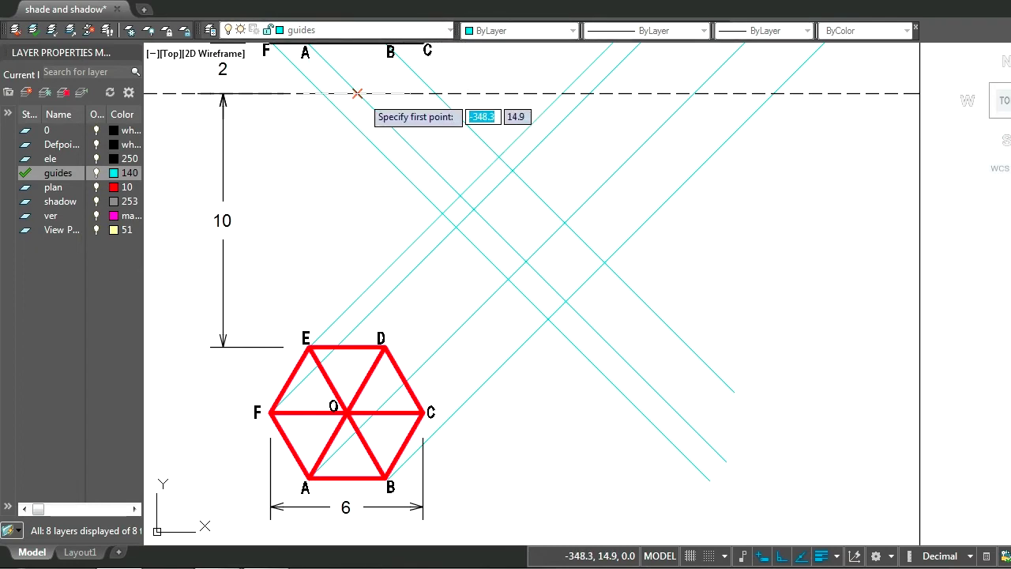
left_click(357, 93)
middle_click_drag(474, 360, 476, 322)
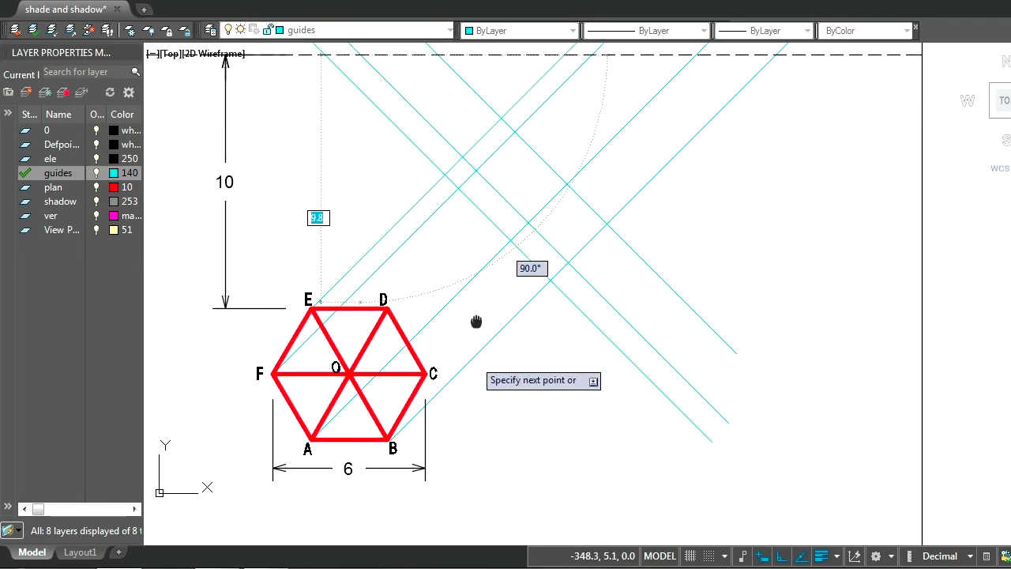
left_click(476, 403)
key("Escape")
Step: Draw a second vertical guide from a ray crossing down below the hexagon
middle_click_drag(472, 258, 450, 308)
key("Return")
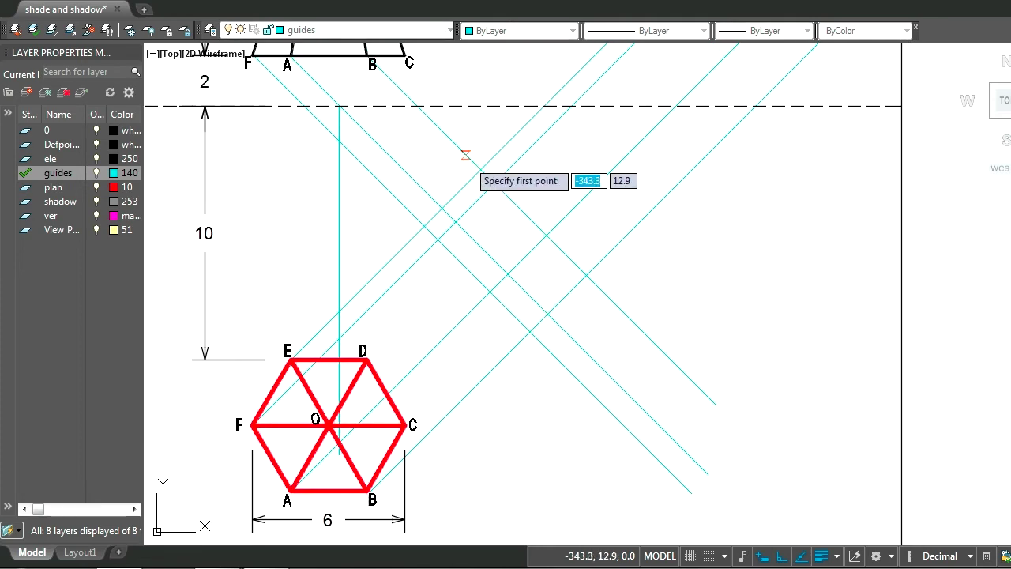
left_click(417, 105)
middle_click_drag(424, 220, 433, 160)
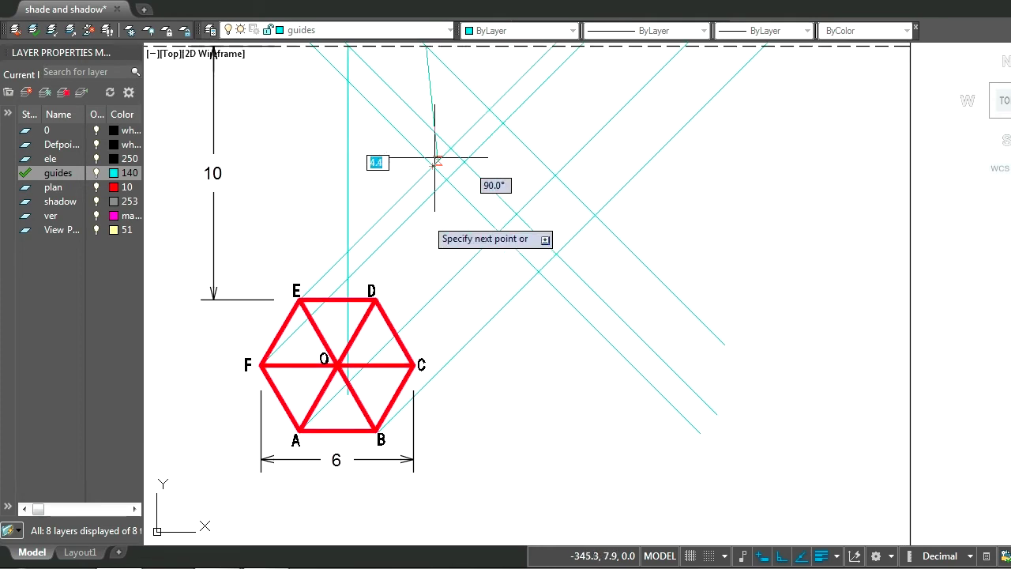
left_click(518, 458)
key("Escape")
middle_click_drag(515, 381, 516, 461)
Step: Draw a third vertical guide from the ground line down past the hexagon plan
middle_click_drag(316, 403, 320, 377)
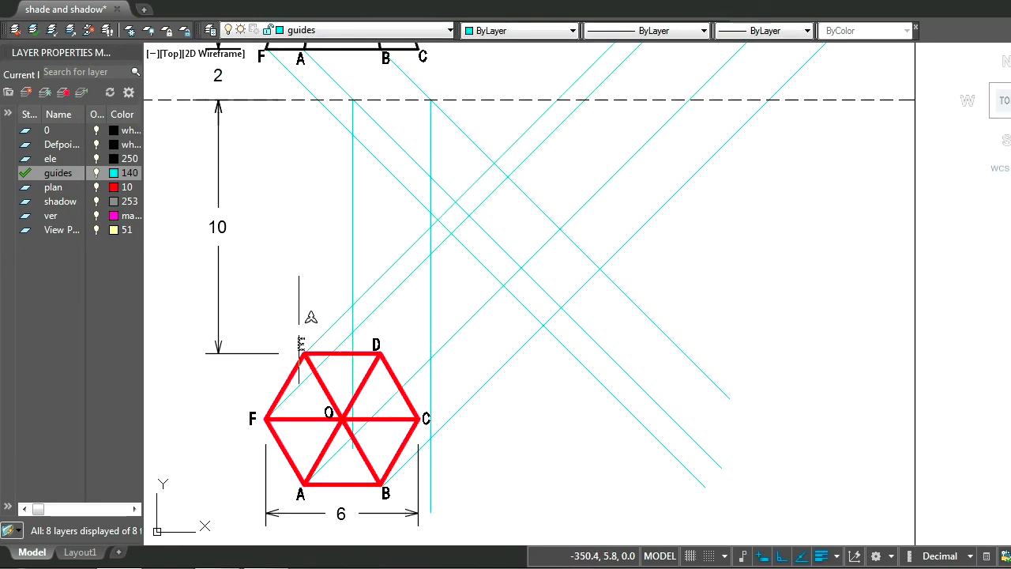
mouse_move(316, 270)
middle_mouse_down()
mouse_move(317, 285)
mouse_move(321, 259)
middle_mouse_up()
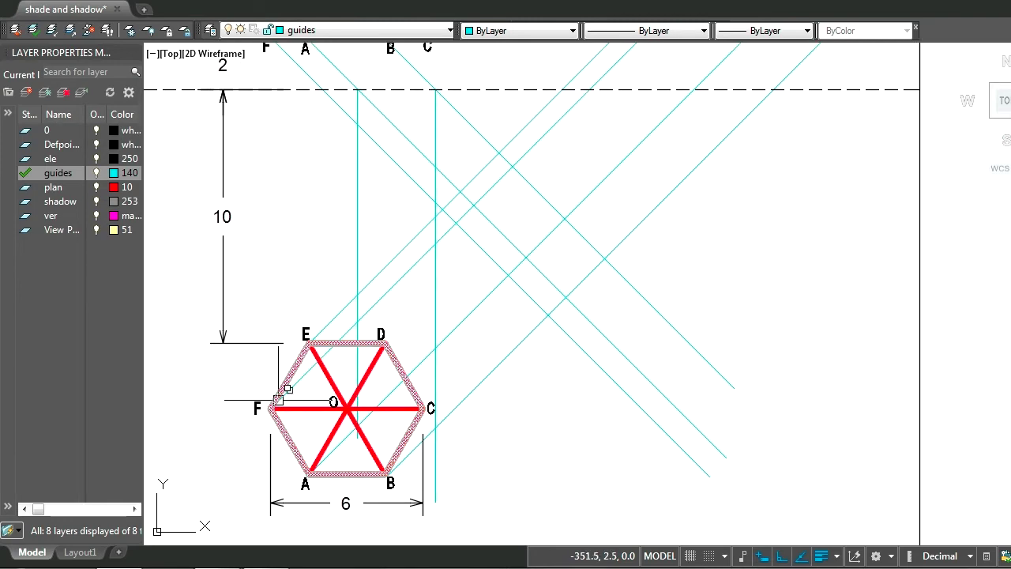
middle_click_drag(296, 190, 296, 248)
key("l")
key("space")
left_click(318, 148)
scroll(308, 195, "up", 2)
middle_click_drag(221, 423, 287, 202)
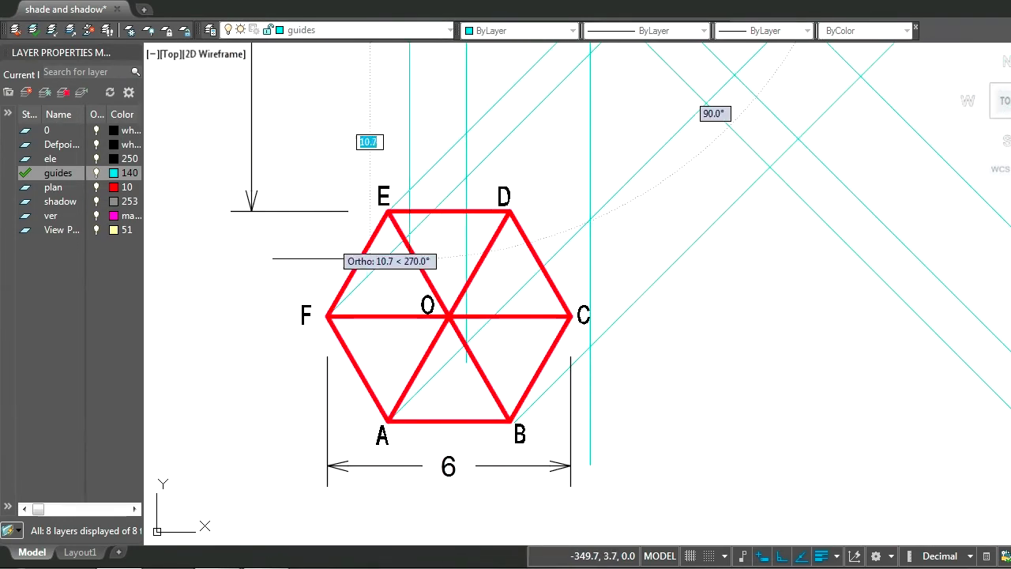
left_click(294, 368)
key("Escape")
middle_click_drag(550, 327, 494, 363)
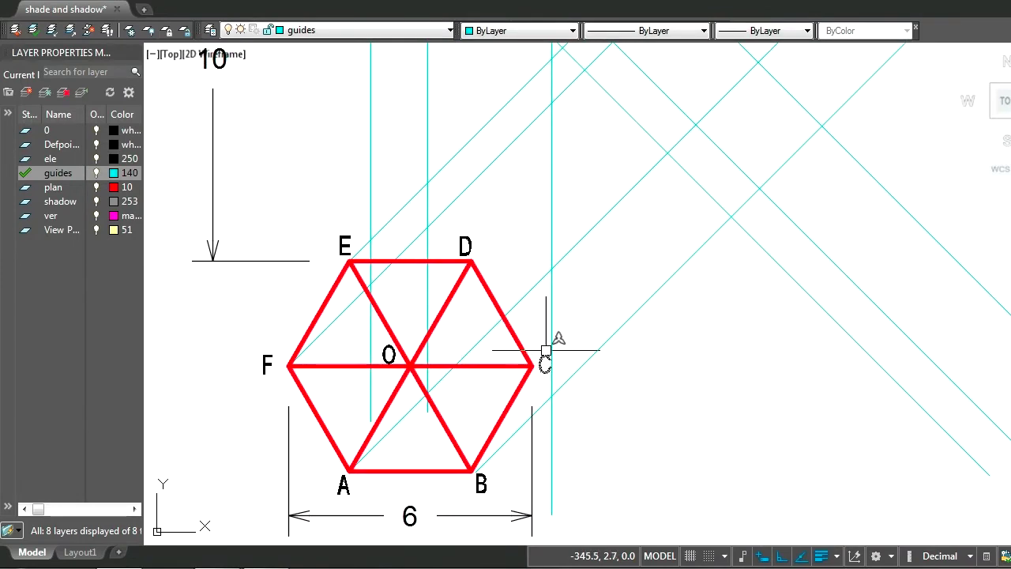
middle_click_drag(630, 315, 628, 388)
scroll(628, 383, "down", 3)
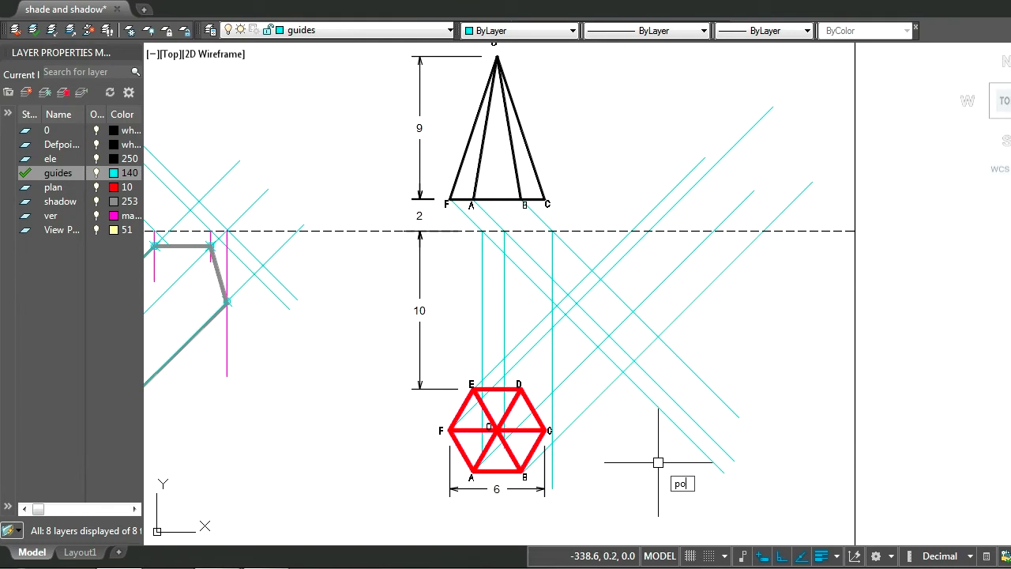
key("Return")
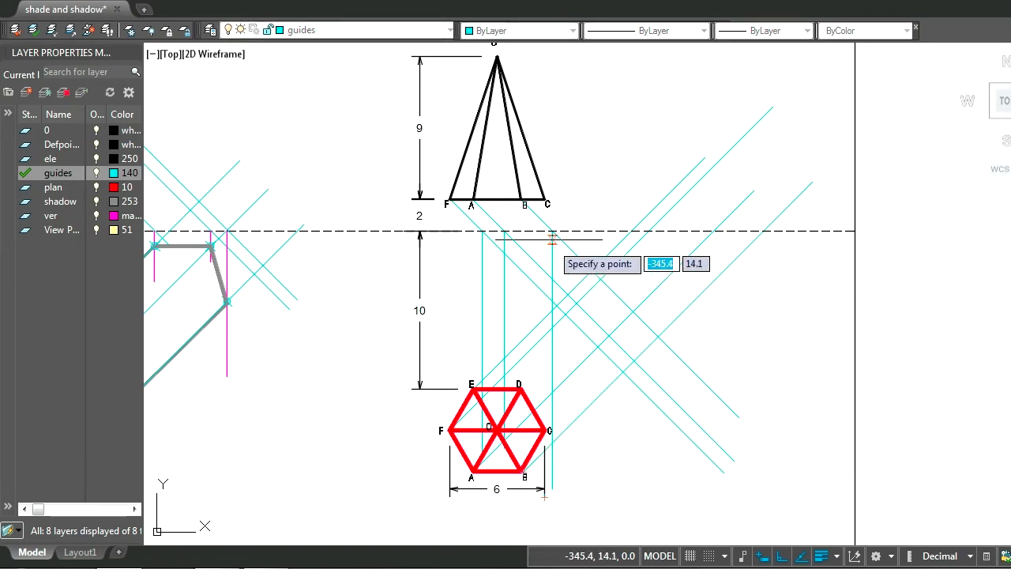
Step: Place point markers on a guide line and at the intersection near corner E
left_click(552, 443)
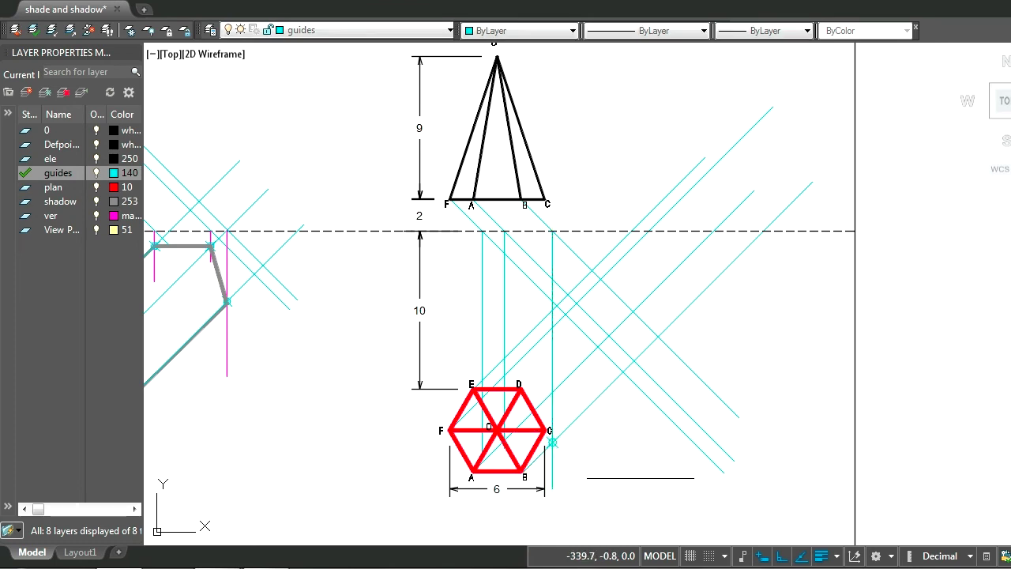
key("Return")
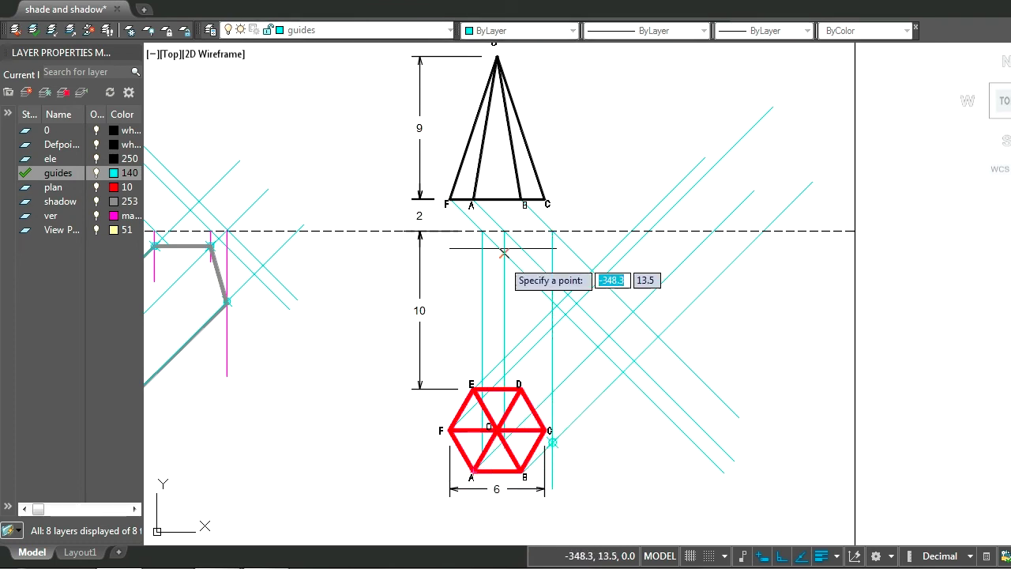
scroll(529, 454, "up", 4)
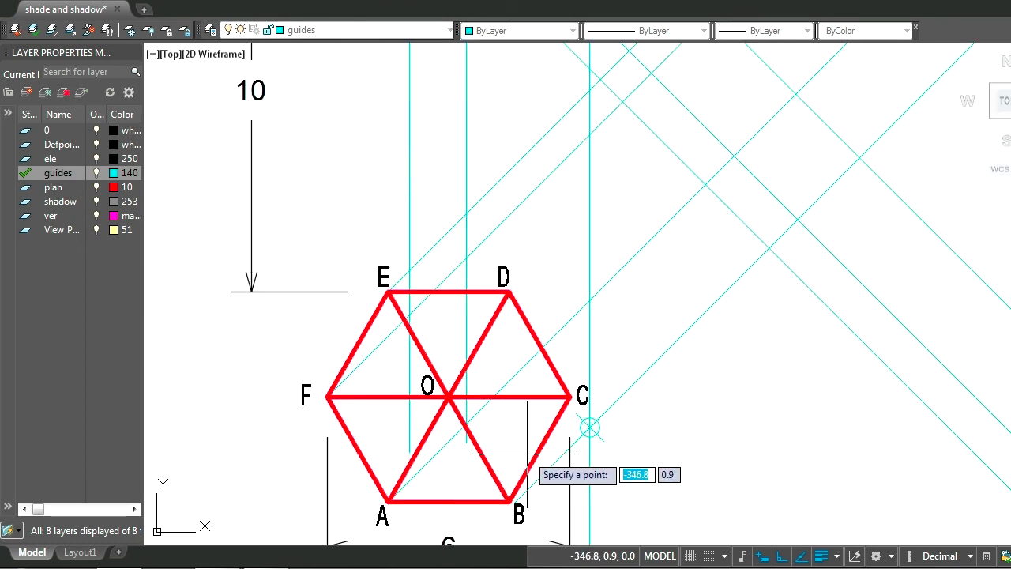
scroll(540, 440, "down", 2)
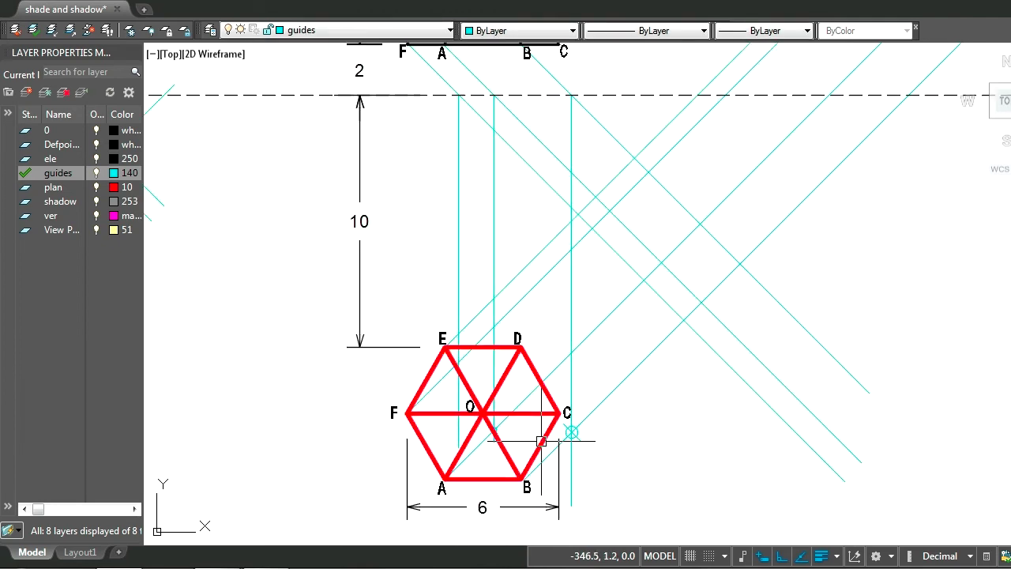
middle_click_drag(540, 440, 541, 458)
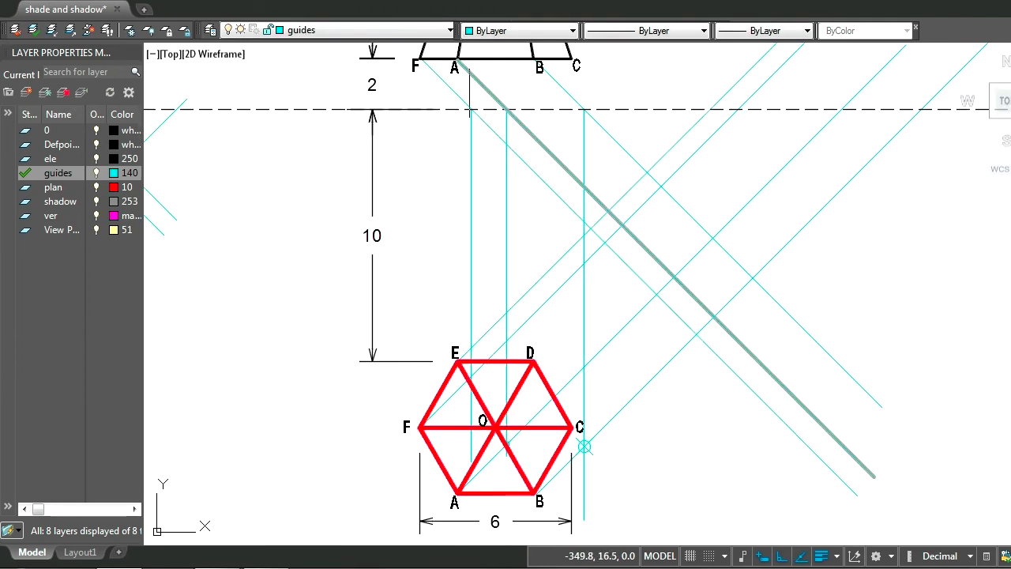
middle_click_drag(472, 142, 473, 137)
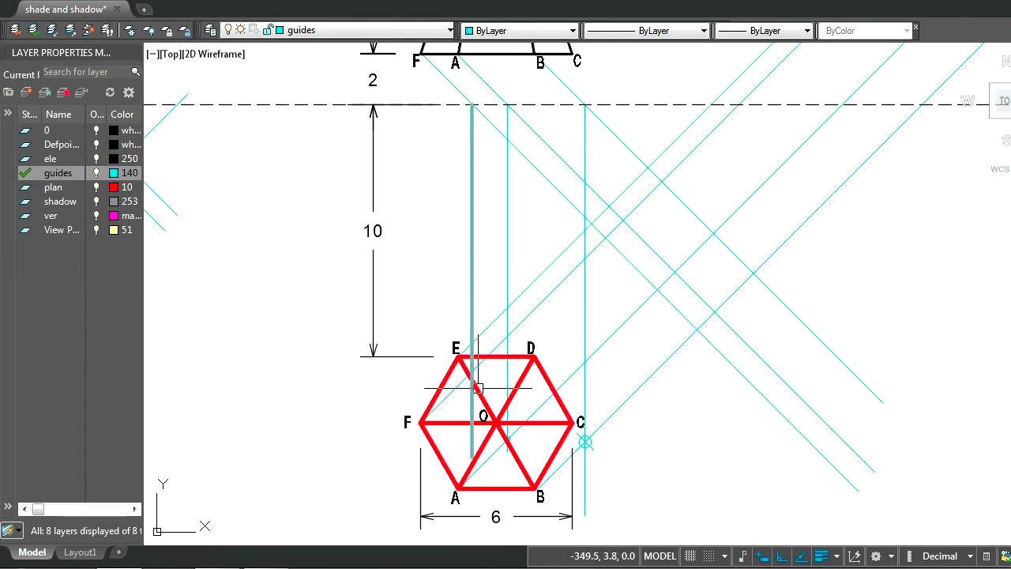
type("o")
key("Return")
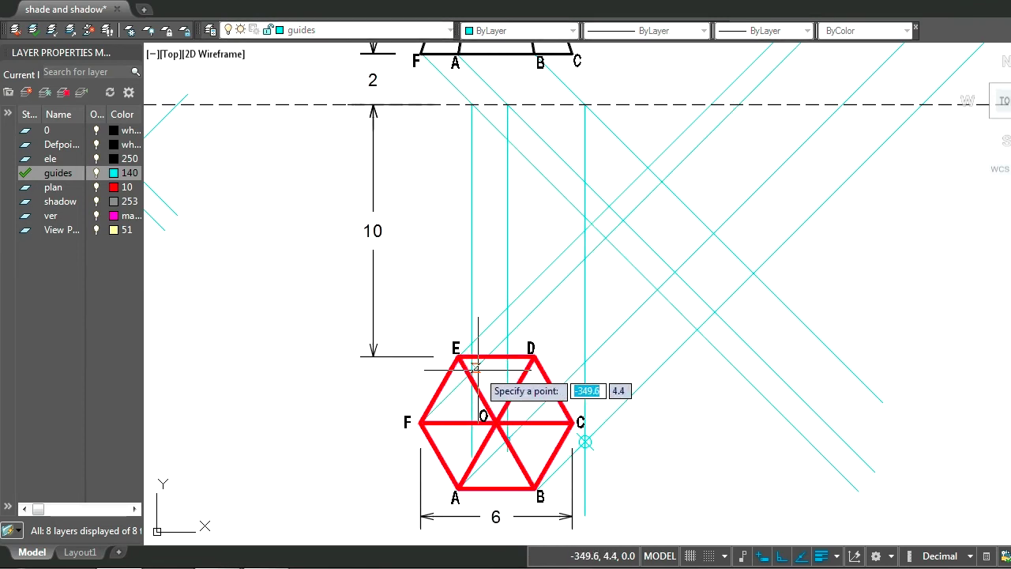
left_click(472, 371)
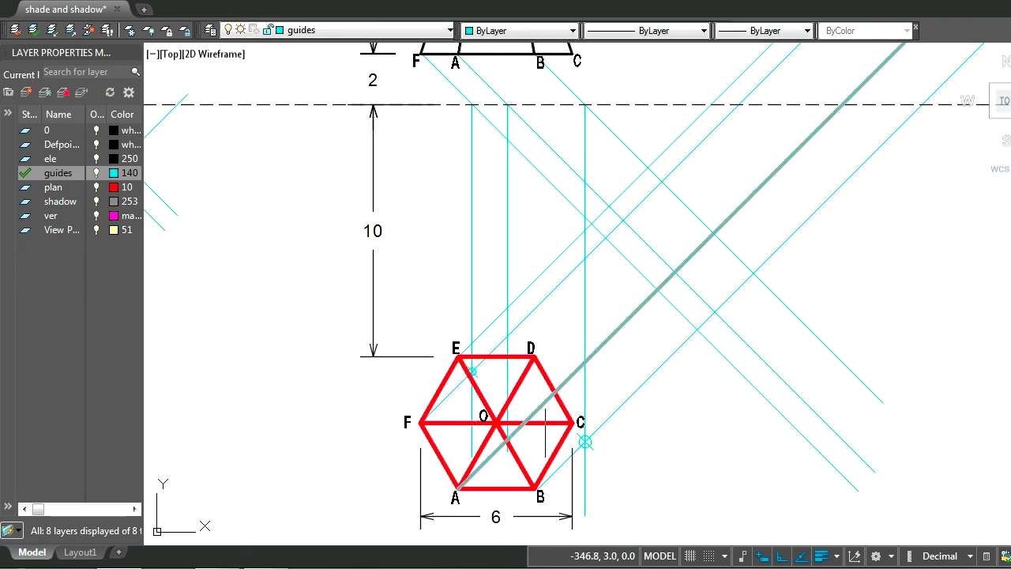
Step: Mark the remaining shadow points at guide intersections near corner C and above E
middle_click_drag(520, 310, 517, 325)
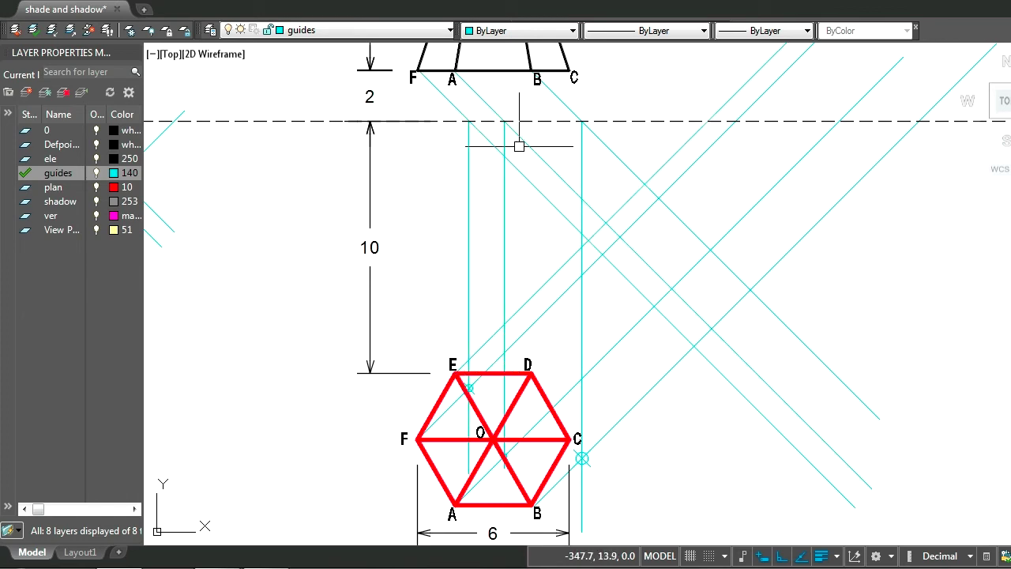
type("po")
key("Return")
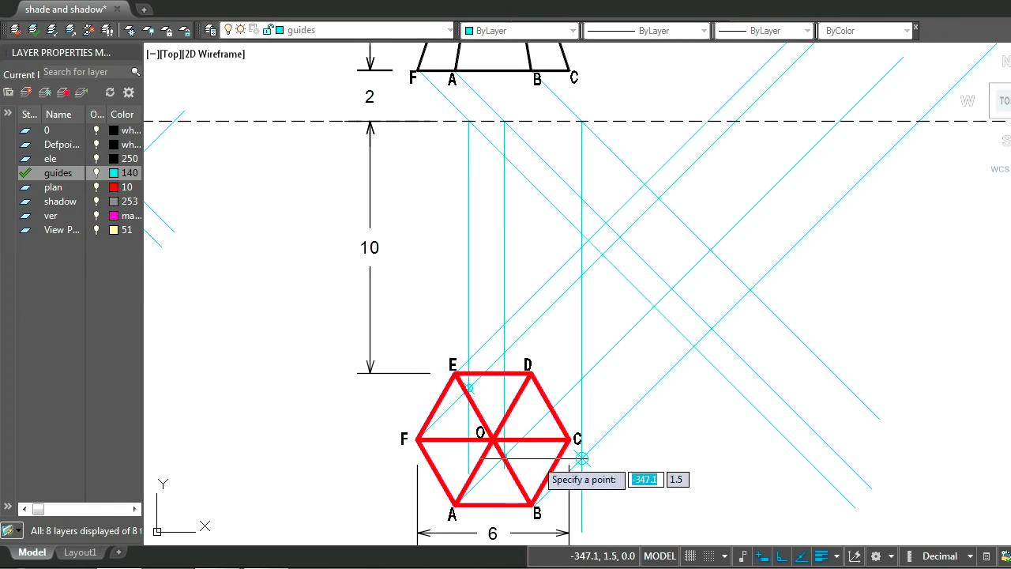
left_click(504, 324)
middle_click_drag(372, 386, 343, 350)
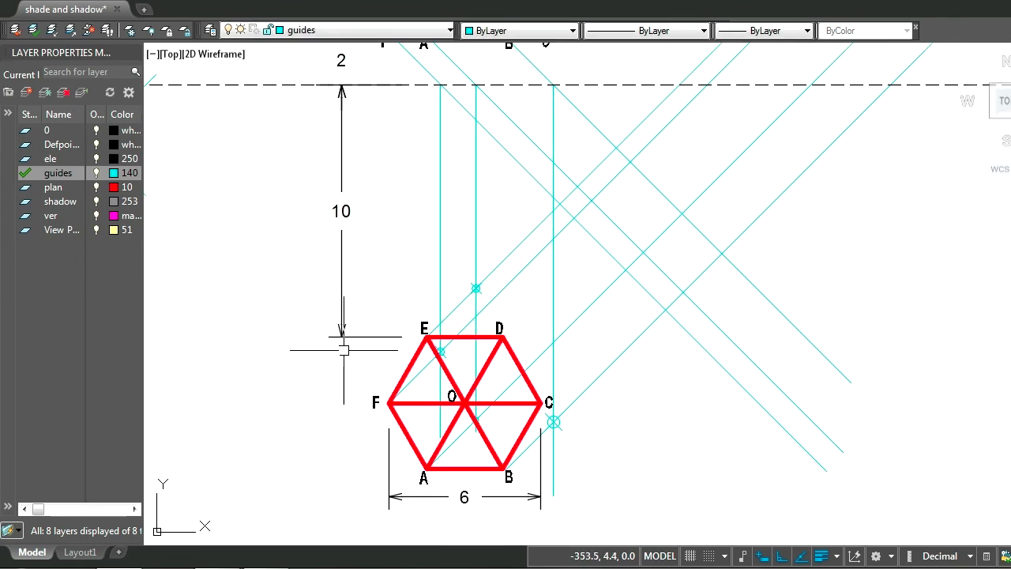
left_click(556, 419)
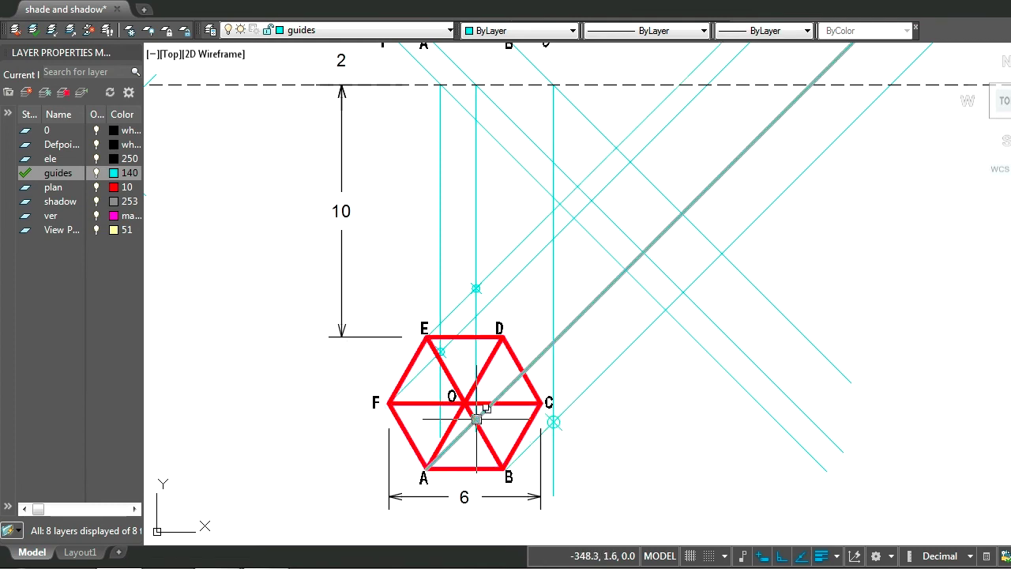
left_click(482, 289)
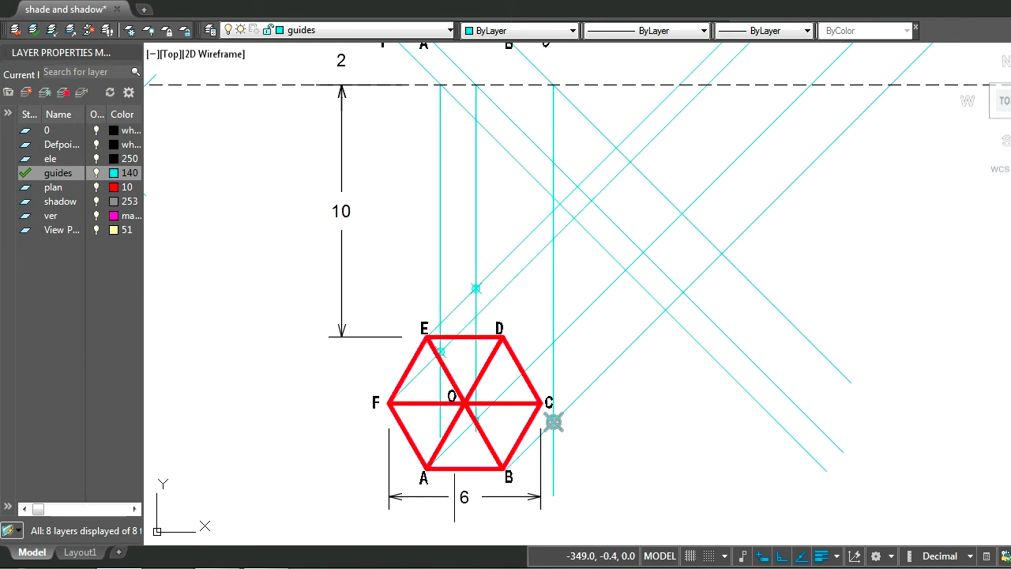
middle_click_drag(507, 441, 454, 469)
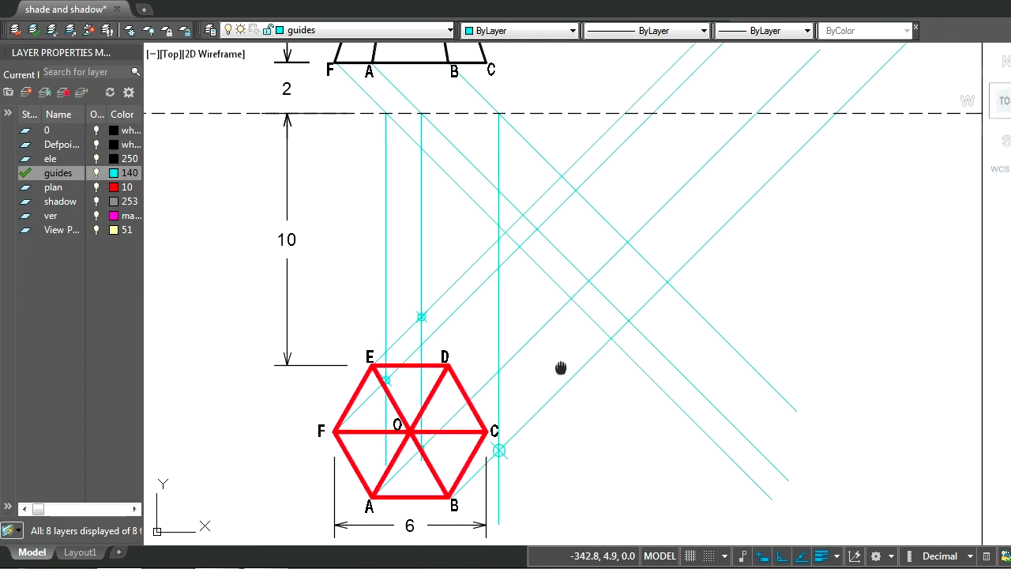
middle_click_drag(560, 367, 546, 386)
key("l")
key("Return")
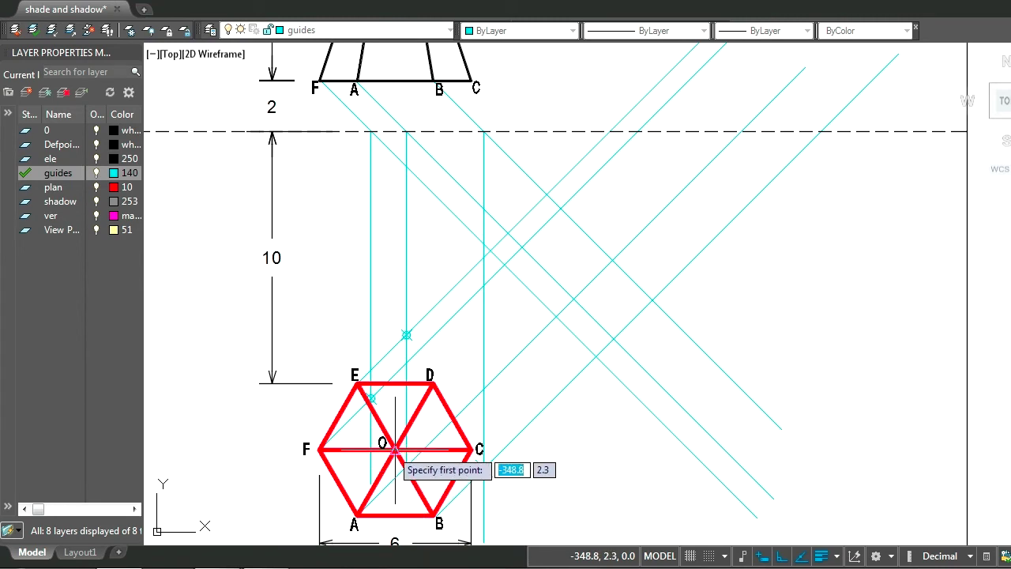
Step: Draw a 45° light ray from the hexagon plan's centre O up past the plan
left_click(394, 449)
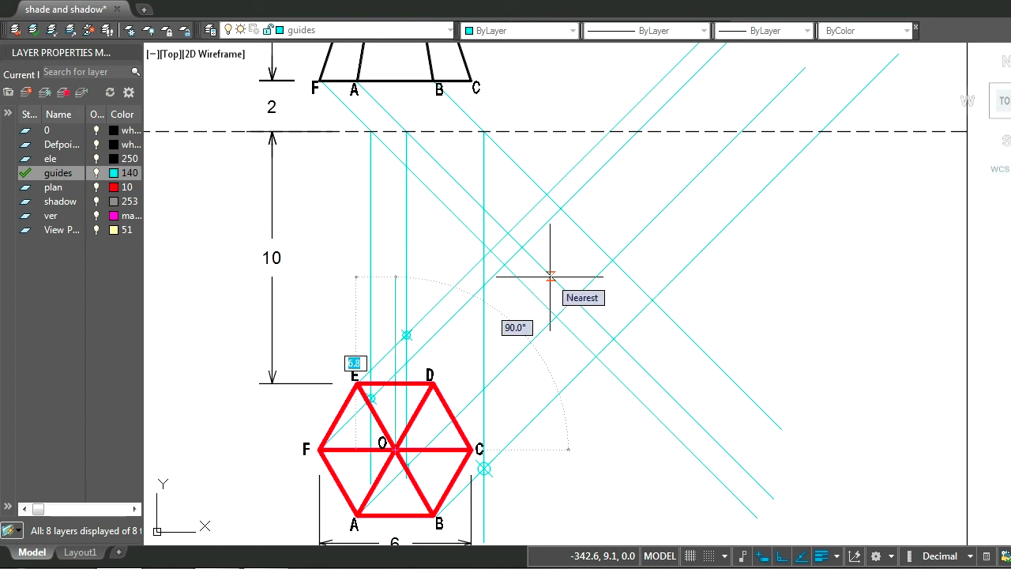
left_click(669, 182)
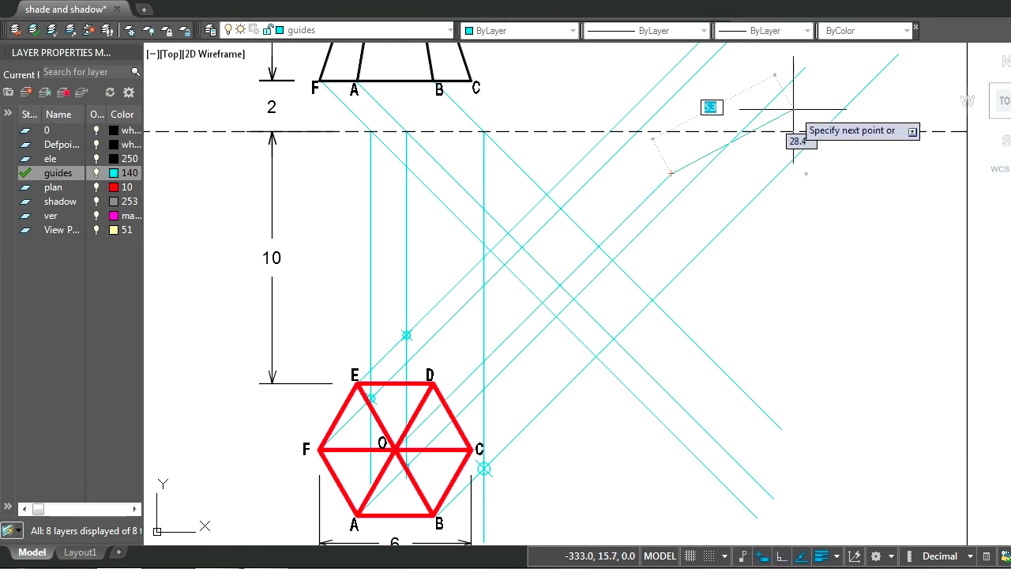
key("Return")
middle_click_drag(769, 181, 576, 480)
Step: Draw a 45° light ray from the pyramid's elevation apex O
key("Return")
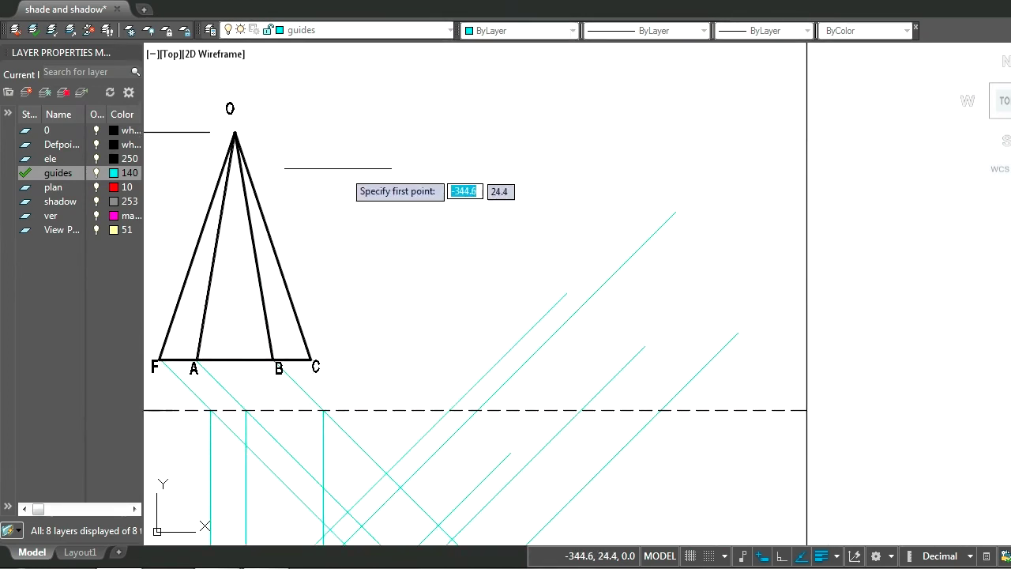
left_click(234, 135)
middle_click_drag(456, 330, 488, 237)
scroll(518, 288, "down", 2)
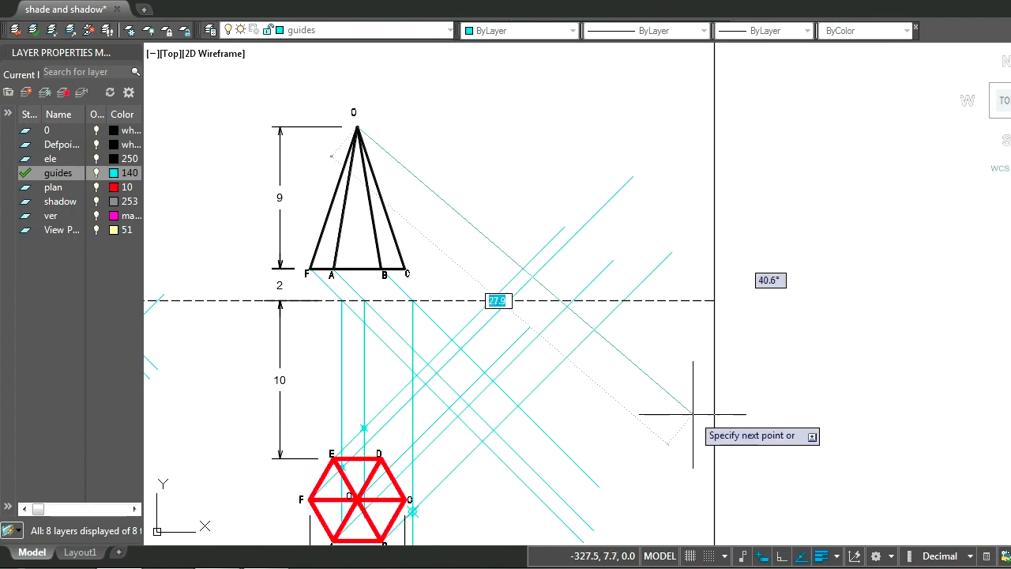
key("Tab")
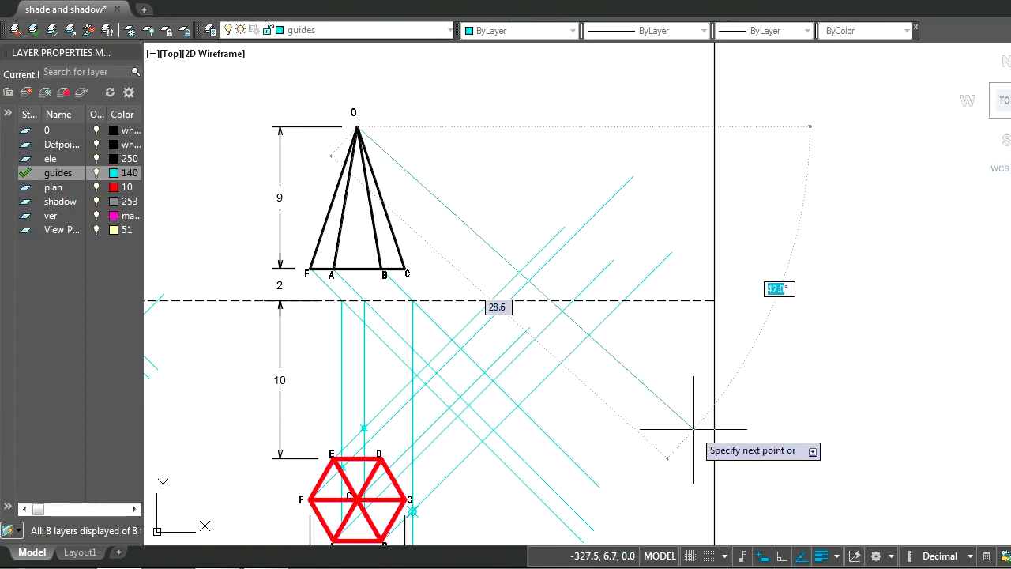
type("45")
key("Return")
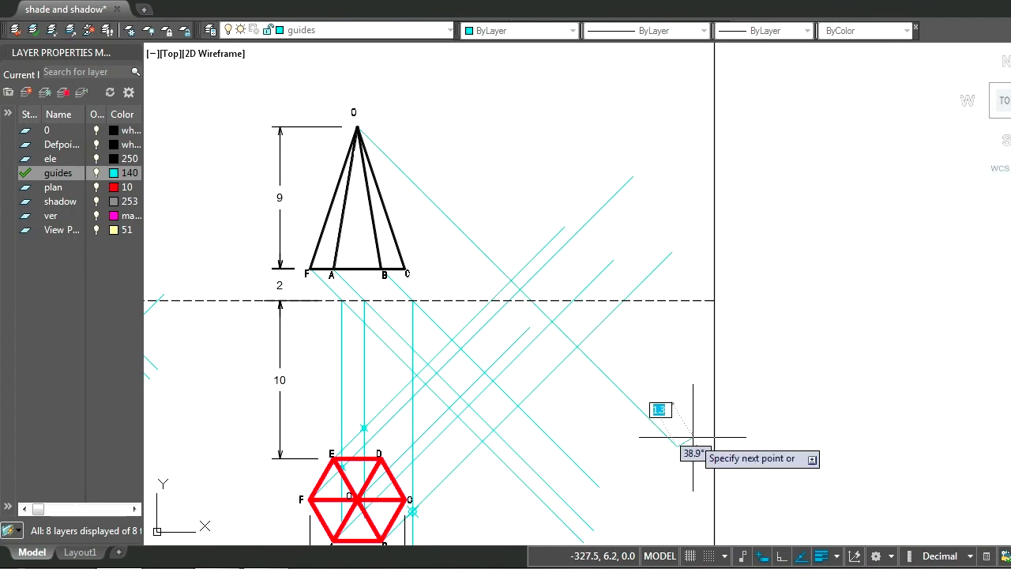
key("Return")
Step: Start EXTEND with the dashed ground line chosen as the boundary
type("ex")
key("Return")
left_click(669, 300)
key("Return")
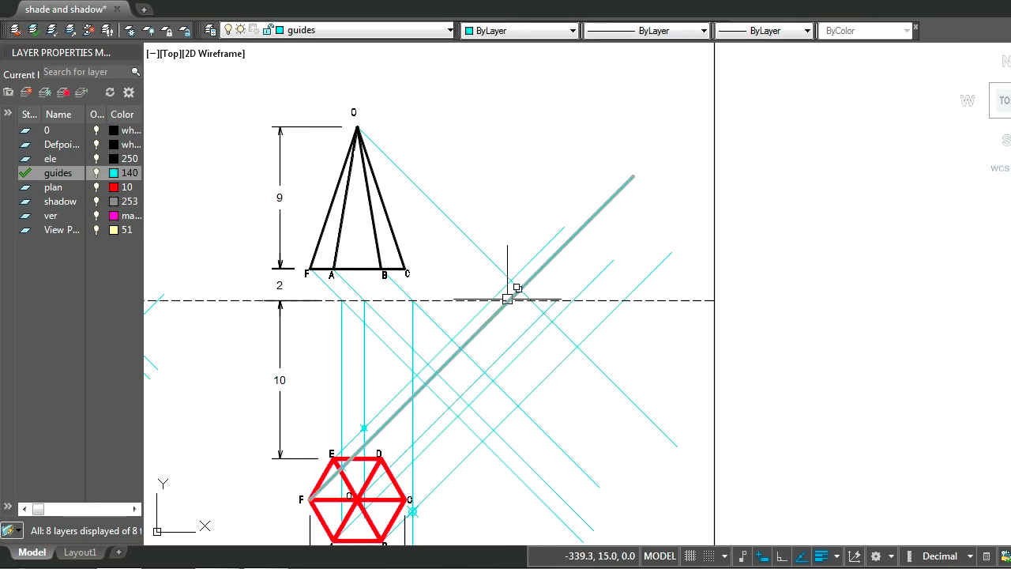
Step: Draw a vertical guide from the apex ray's dashed-line crossing down past the diagonal rays
key("Escape")
type("l")
key("Return")
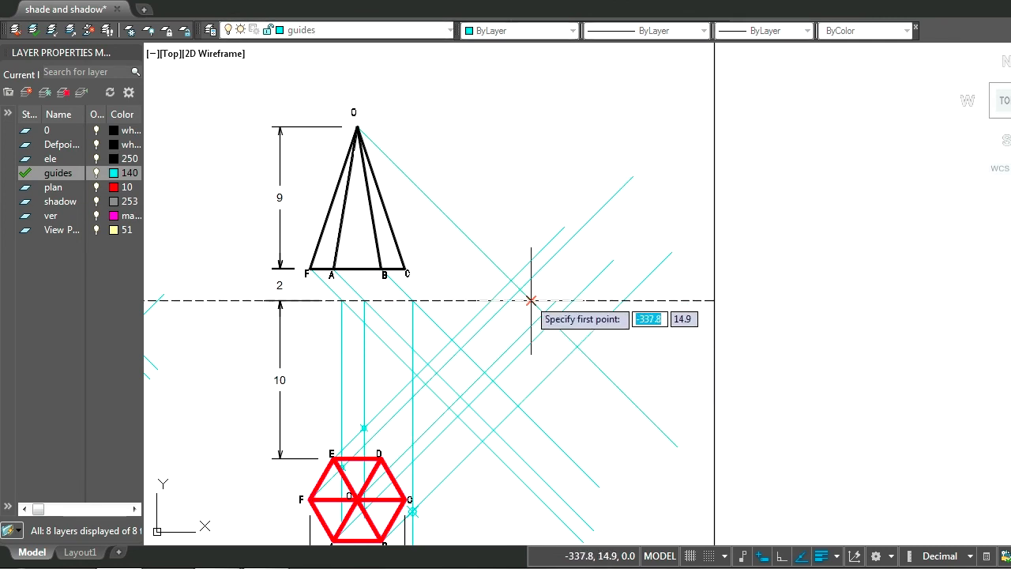
left_click(531, 300)
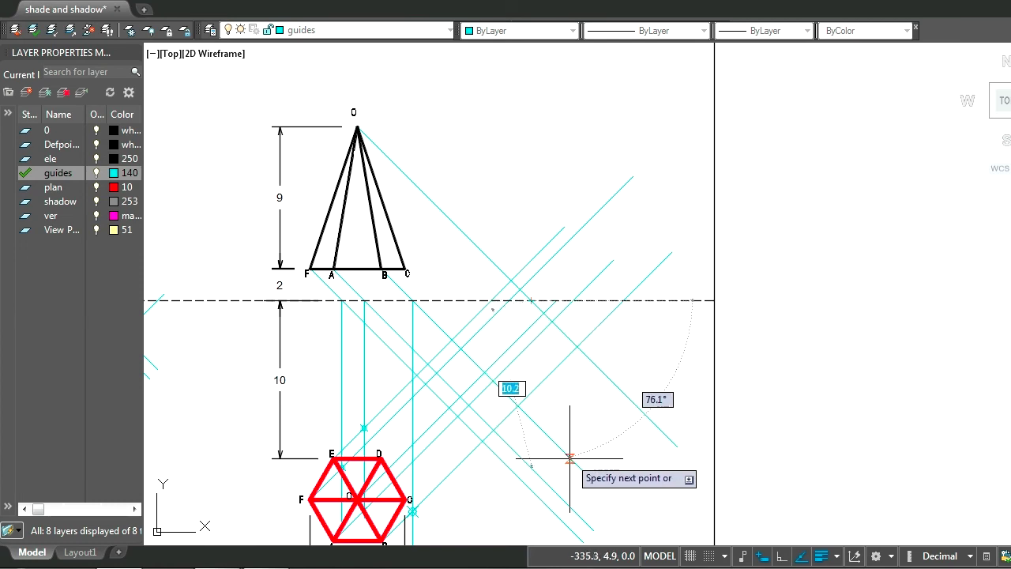
left_click(537, 506)
key("Escape")
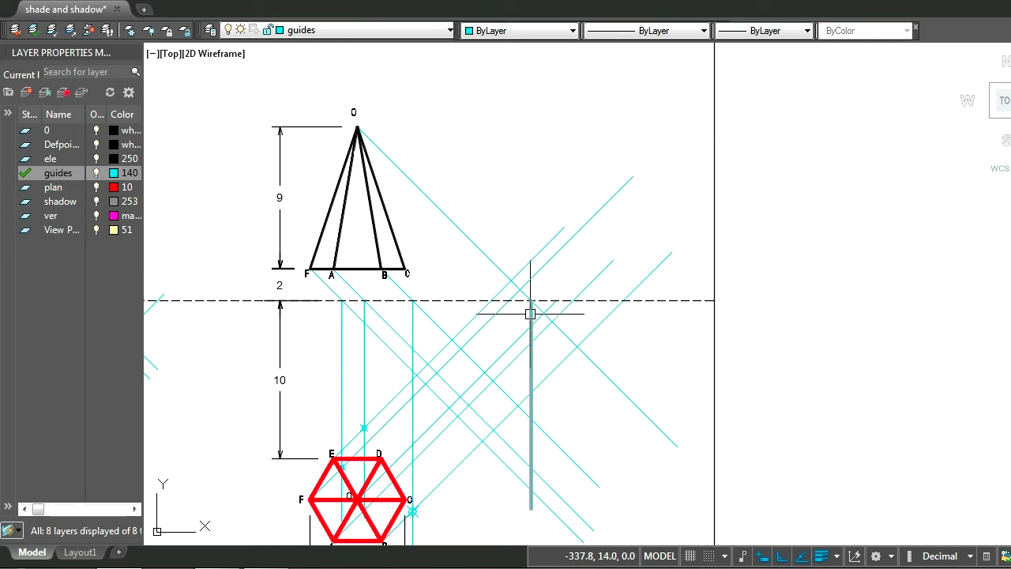
Step: Place a point marker where the new guide meets the diagonal ray
type("po")
key("Return")
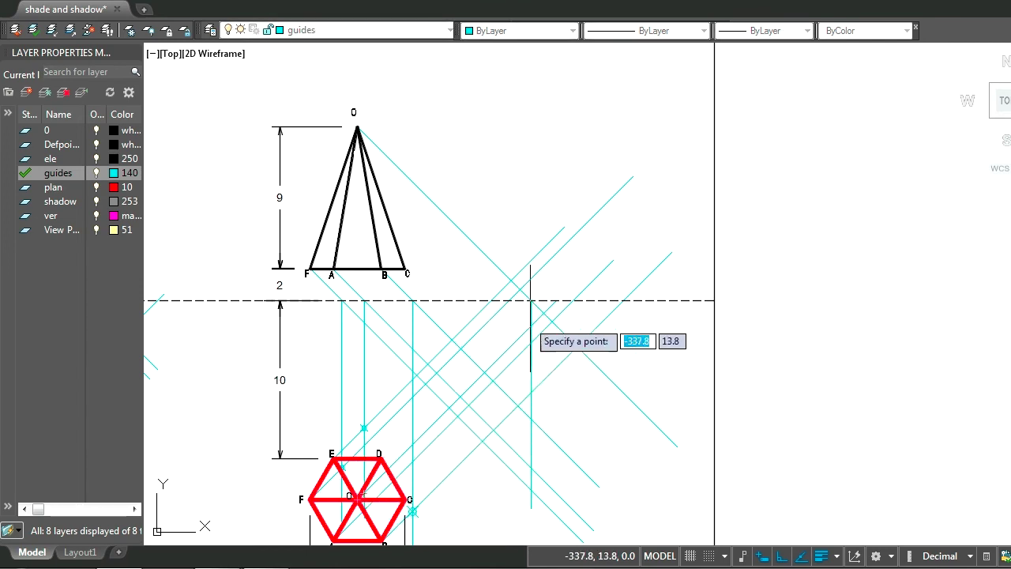
left_click(531, 325)
middle_click_drag(579, 450, 612, 394)
type("ray")
key("Return")
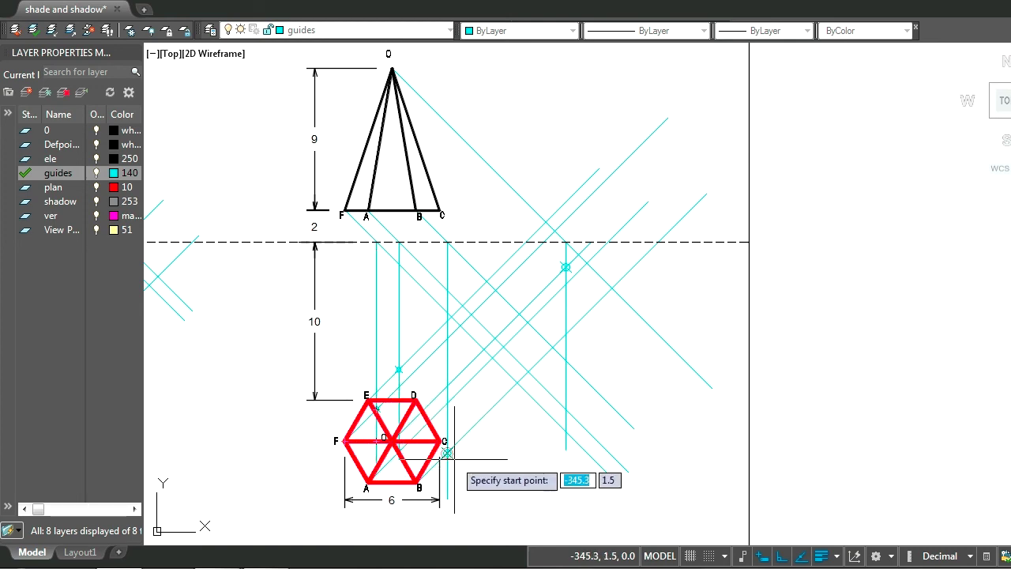
Step: Draw the pyramid's shadow outline through the points near C, O and E, closing back at C
left_click(447, 452)
scroll(404, 459, "up", 6)
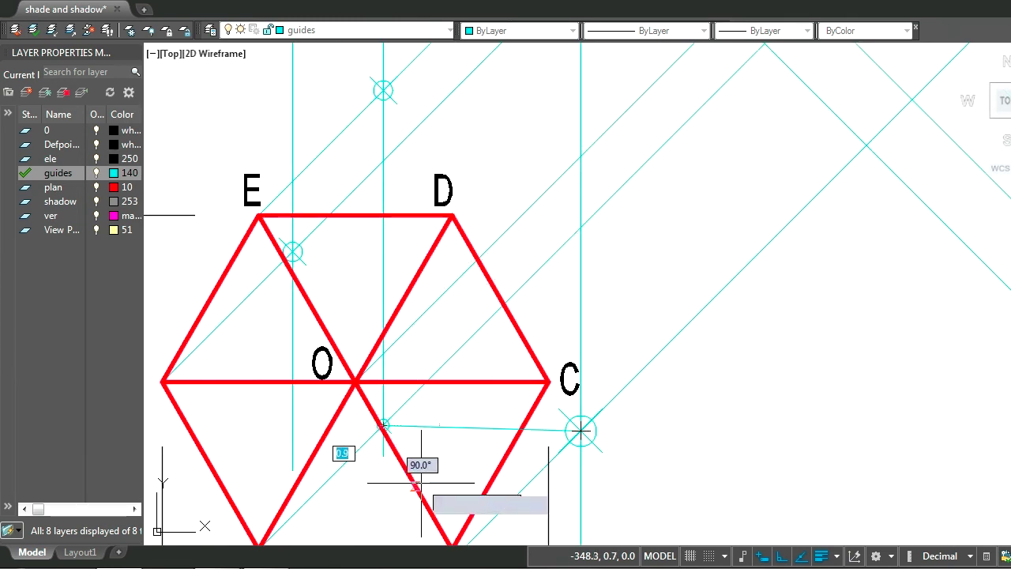
left_click(383, 425)
left_click(292, 251)
middle_click_drag(318, 220, 288, 353)
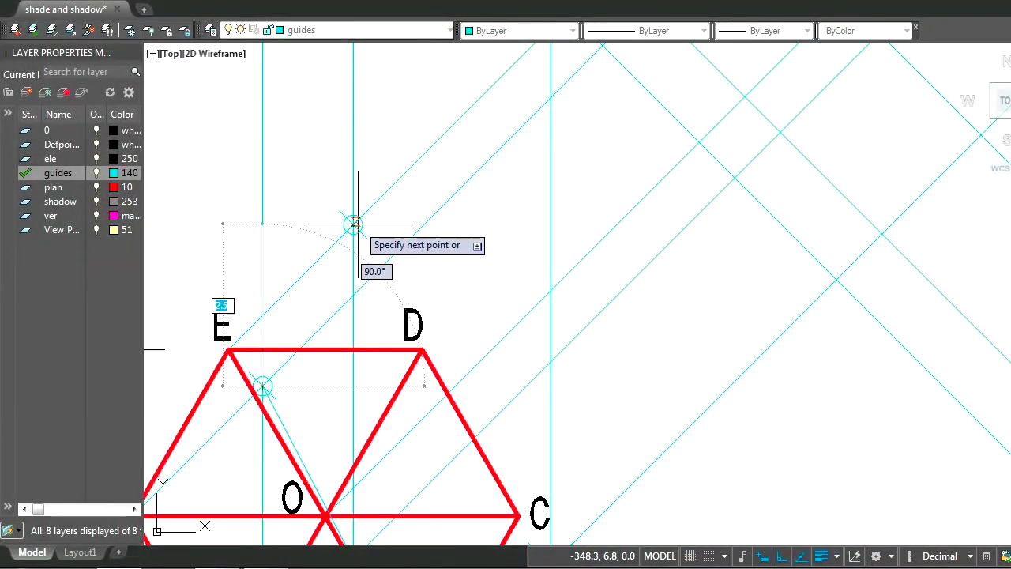
scroll(353, 224, "down", 8)
scroll(451, 316, "up", 2)
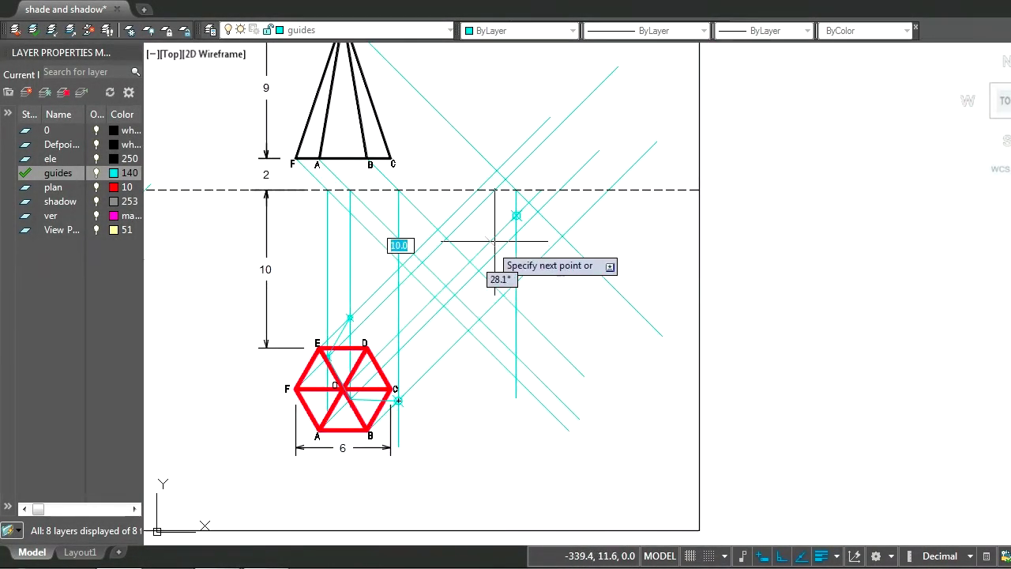
scroll(399, 407, "up", 4)
left_click(408, 379)
key("Return")
Step: Move the shadow outline onto the 'shadow' layer
scroll(474, 410, "down", 2)
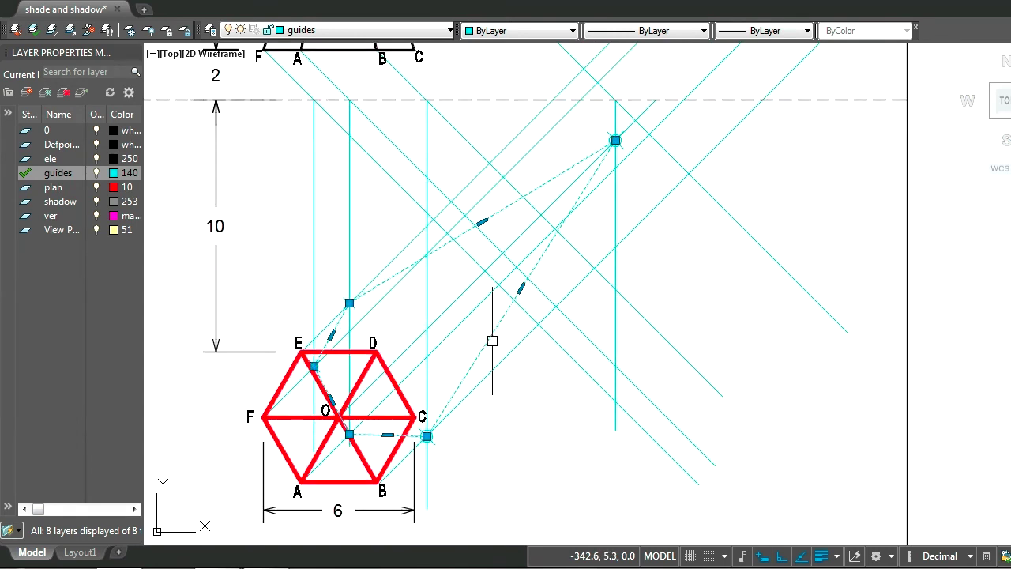
left_click(366, 30)
left_click(347, 109)
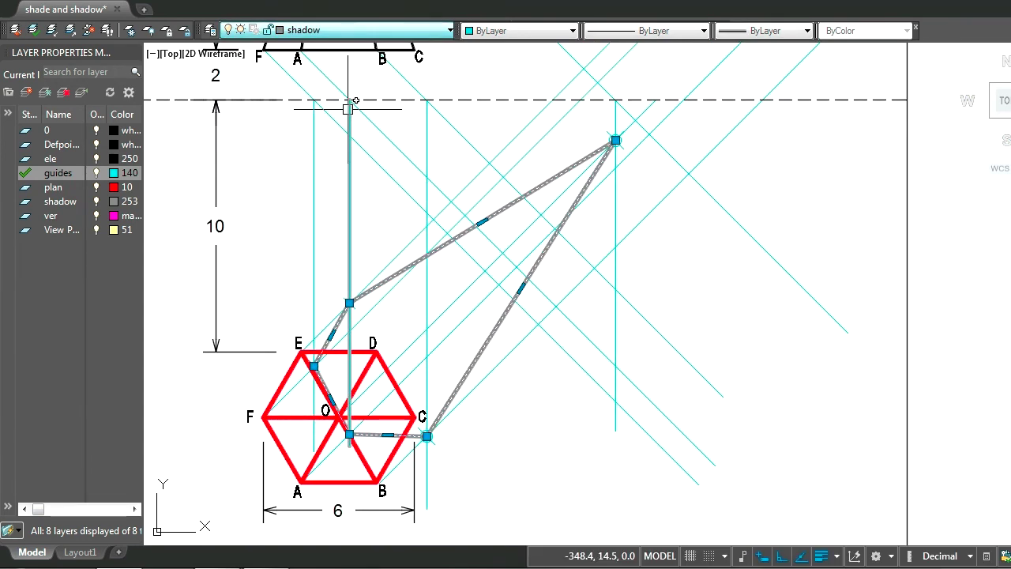
scroll(558, 397, "down", 3)
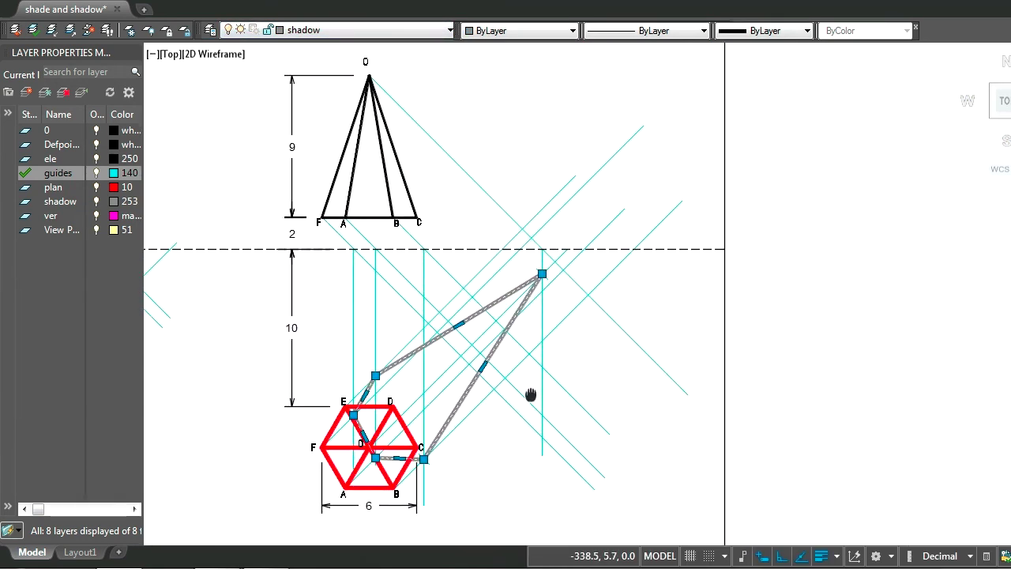